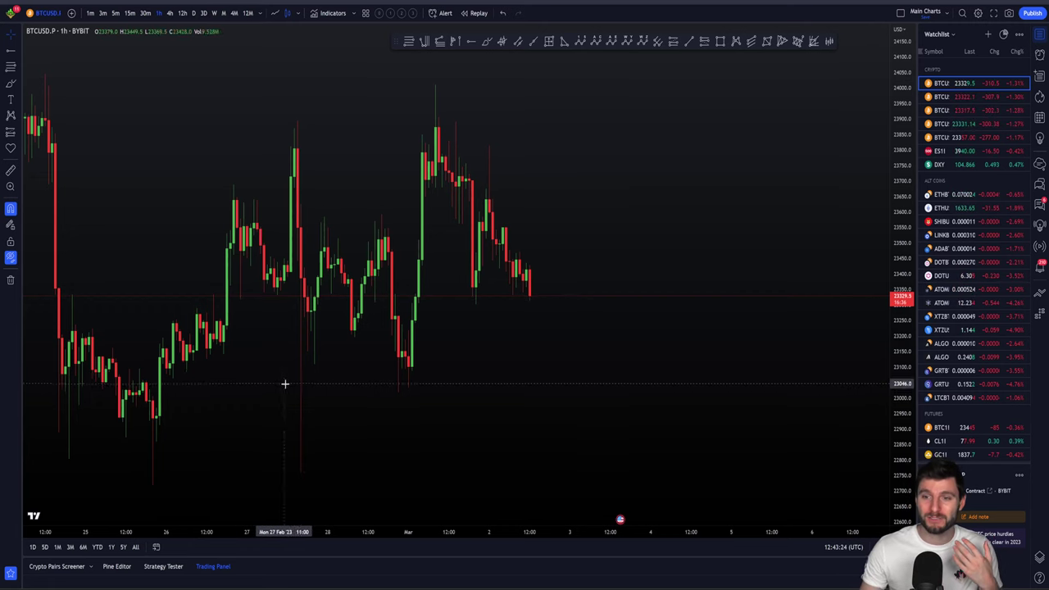
scroll(340, 304, up, 1)
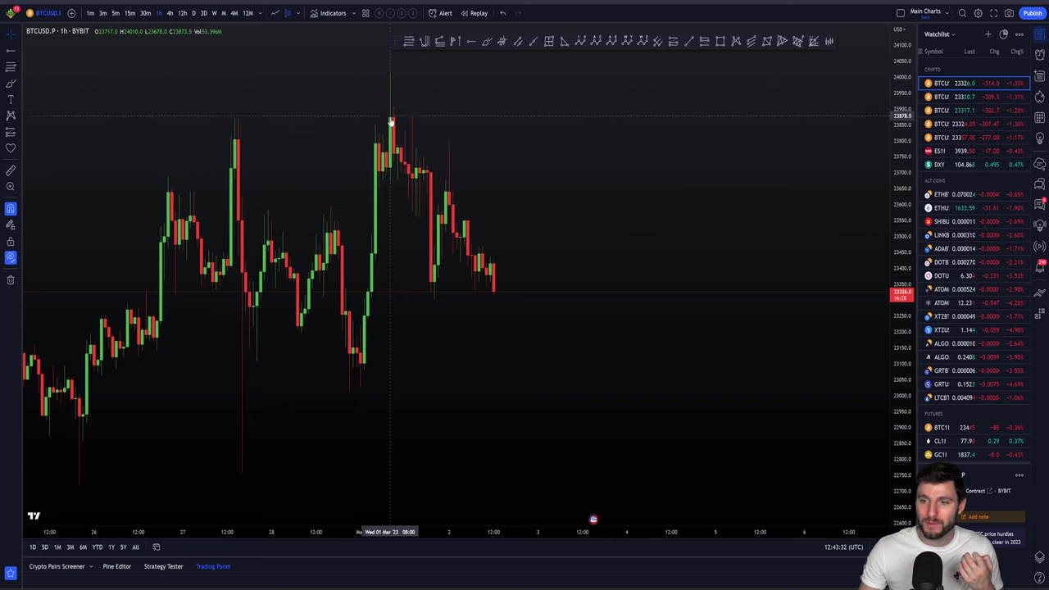
scroll(487, 150, down, 1)
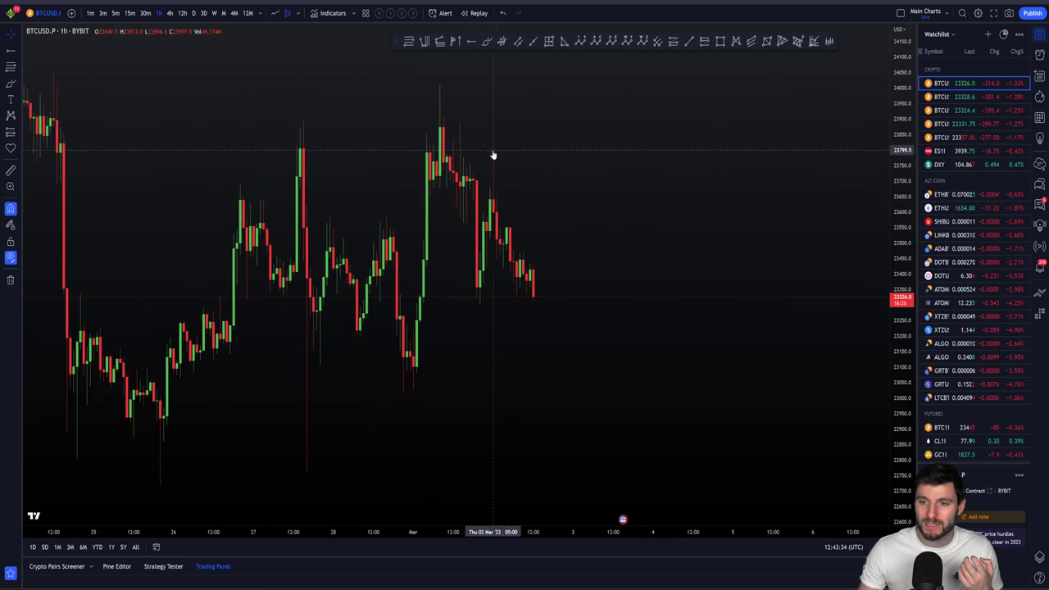
drag(581, 167, 558, 166)
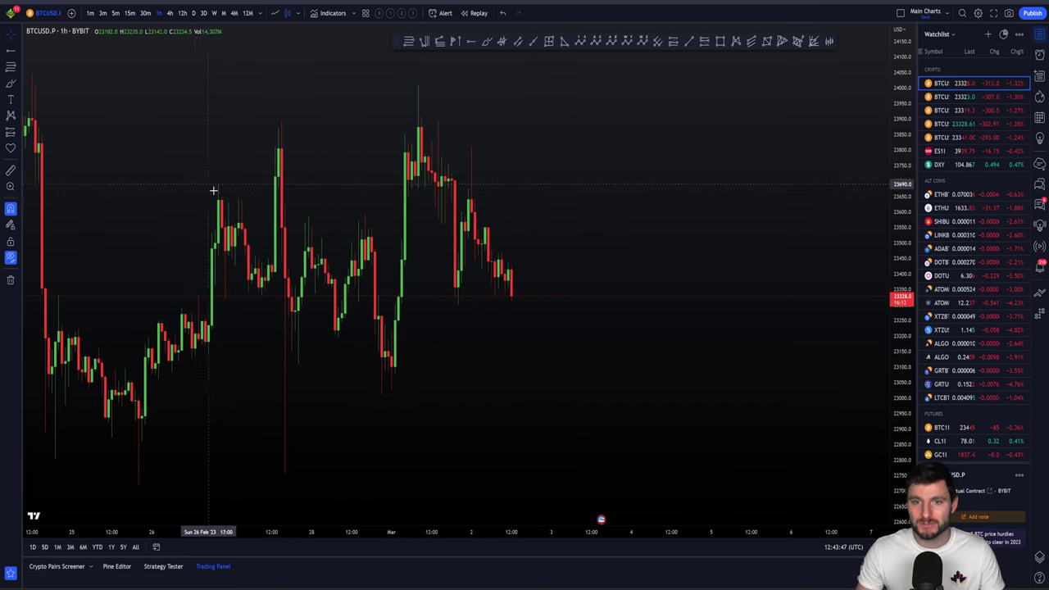
drag(246, 158, 229, 157)
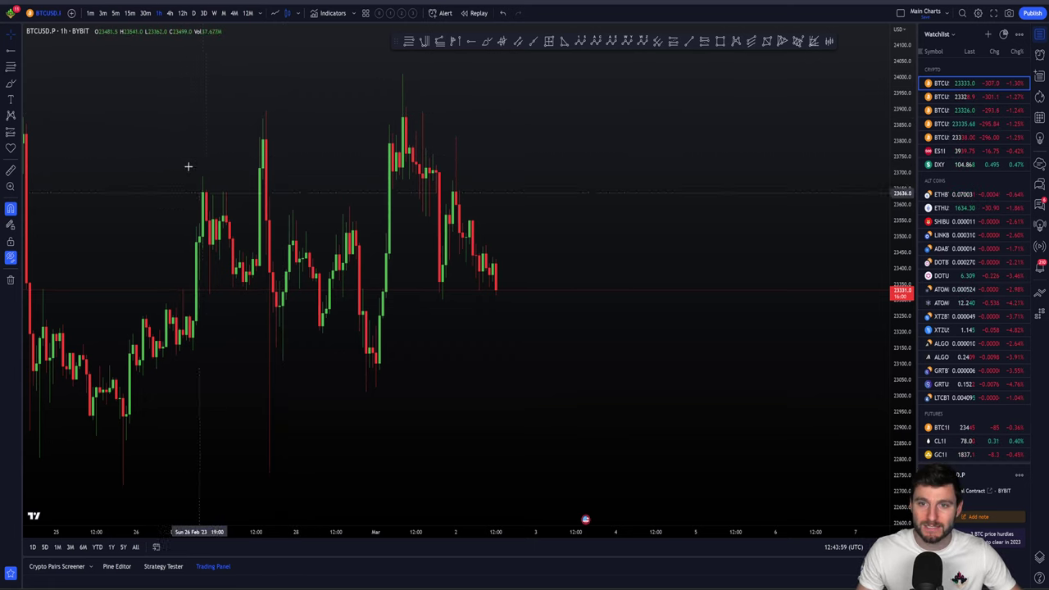
Switch to the YouTube video and watch the full-screen part where a horizontal ray and price path are drawn, and leave full screen.
key(ctrl+Tab)
key(alt+Tab)
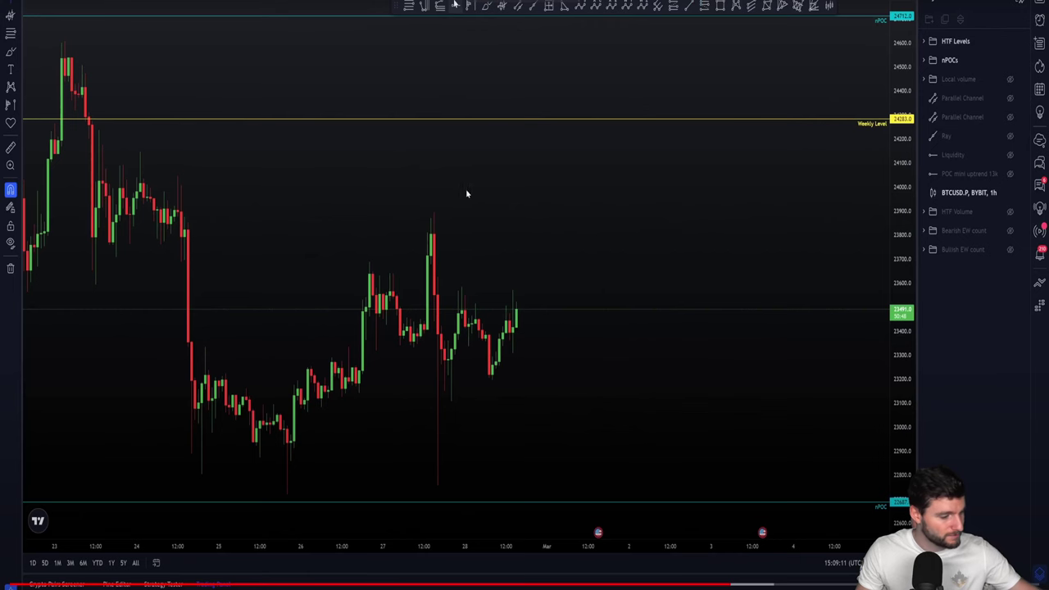
click(455, 5)
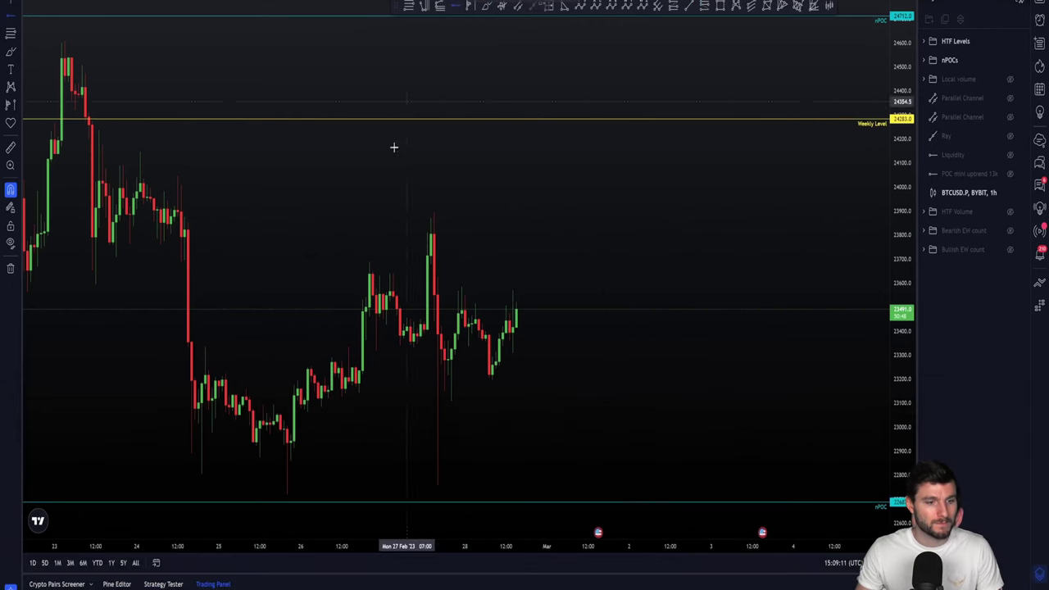
click(379, 206)
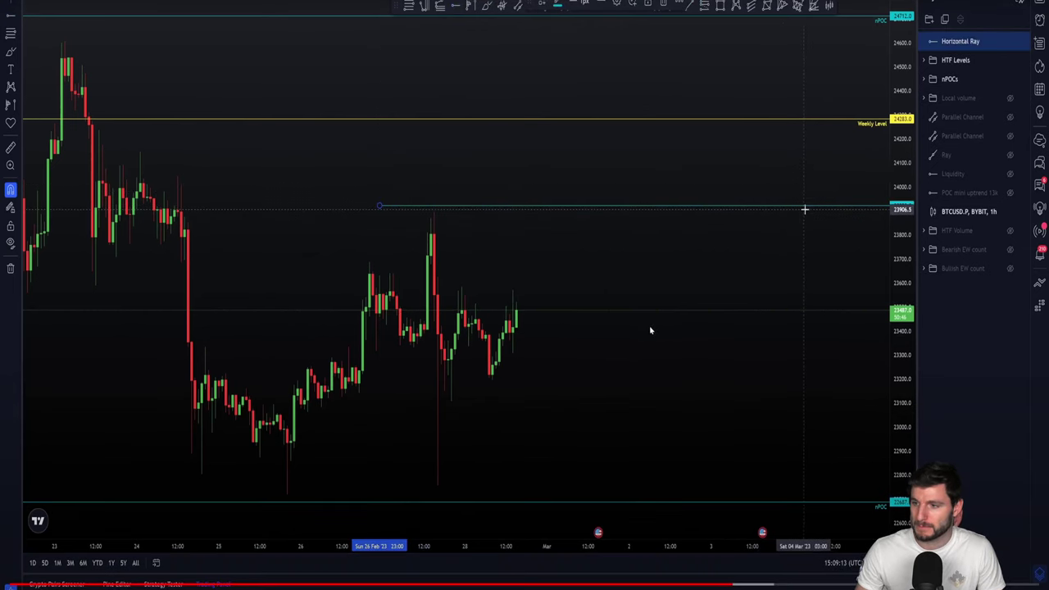
drag(804, 207, 806, 191)
click(717, 133)
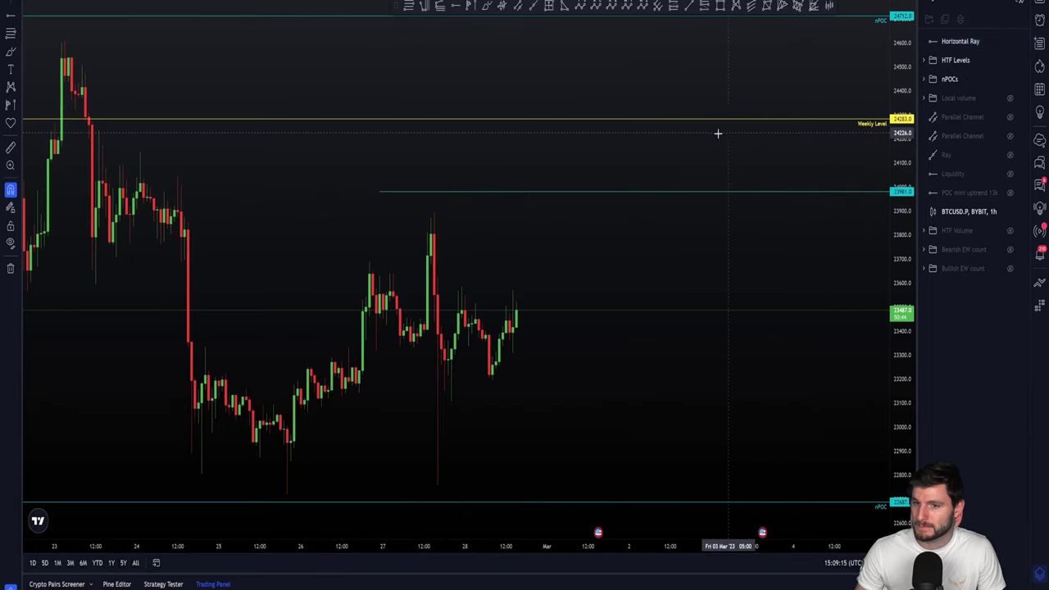
click(487, 5)
mouse_move(586, 250)
mouse_down()
mouse_move(618, 184)
mouse_move(633, 227)
mouse_up()
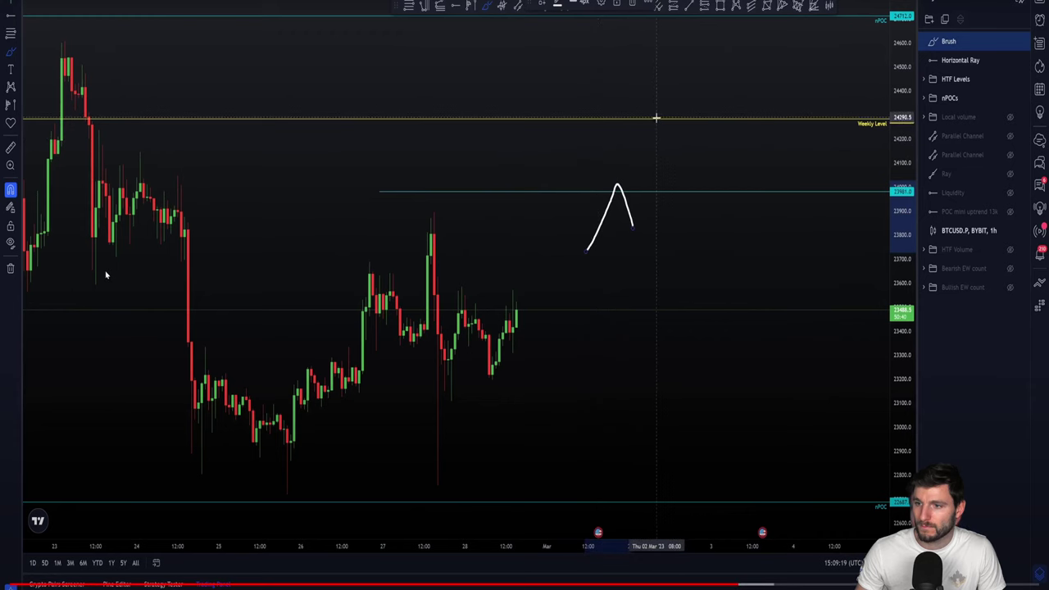
key(Escape)
Mute the YouTube video, rewind it to the drawn price path and view the paused frame full screen.
click(409, 252)
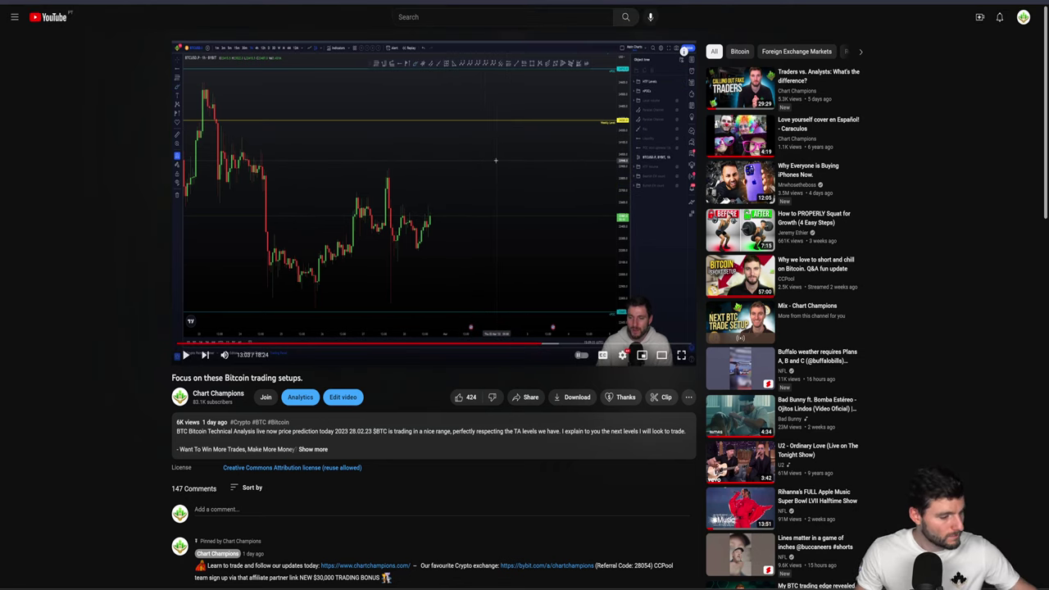
click(225, 354)
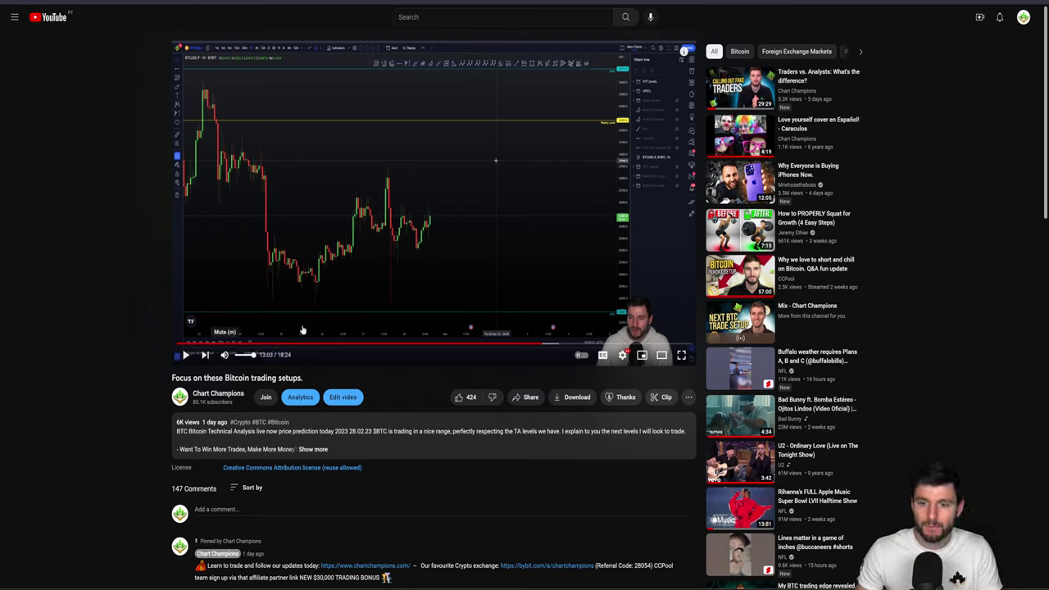
click(459, 245)
key(Left)
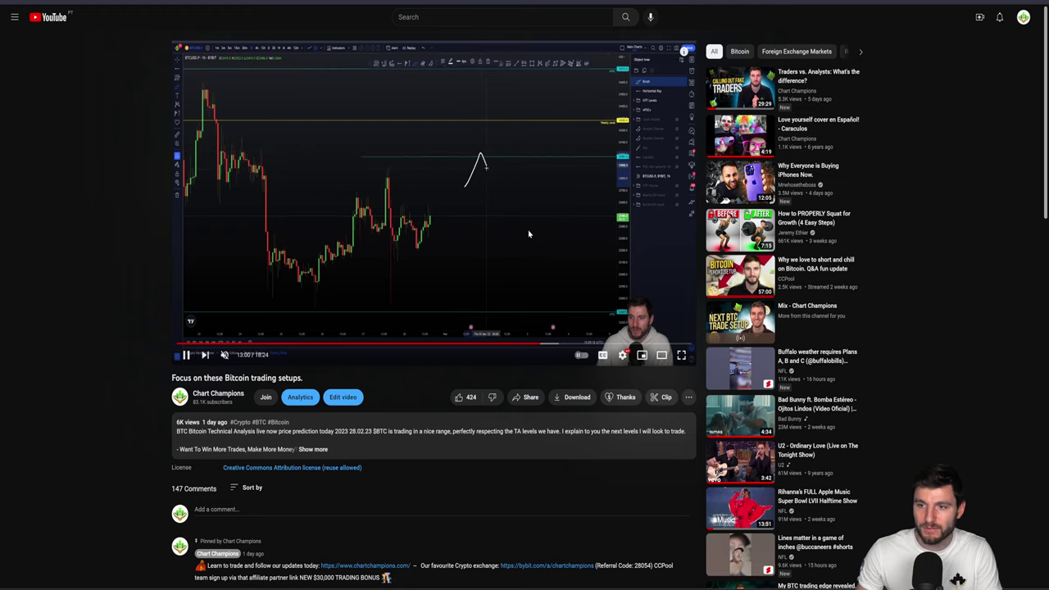
click(528, 232)
key(f)
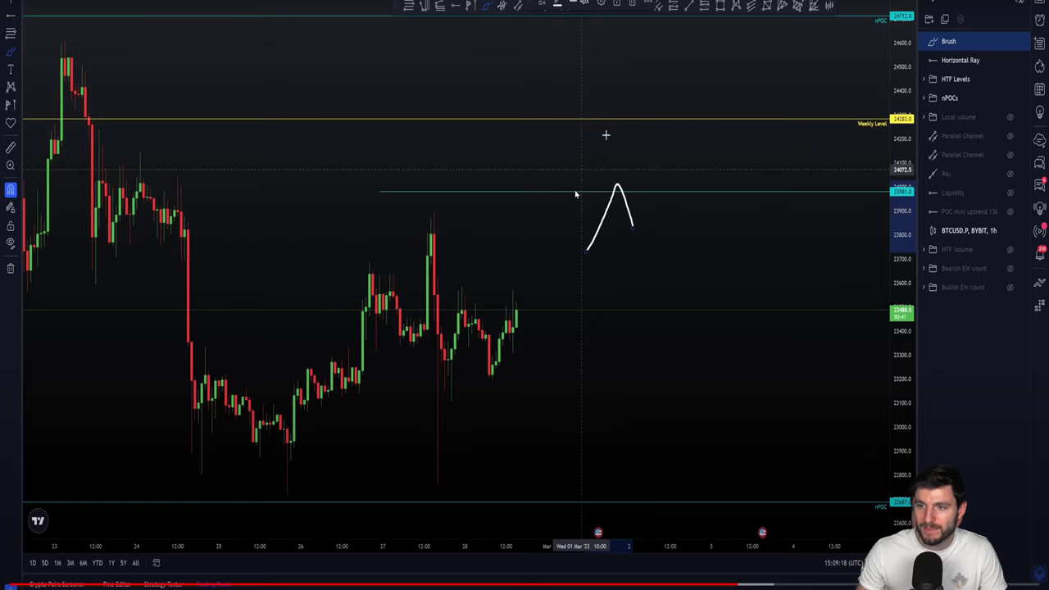
key(Escape)
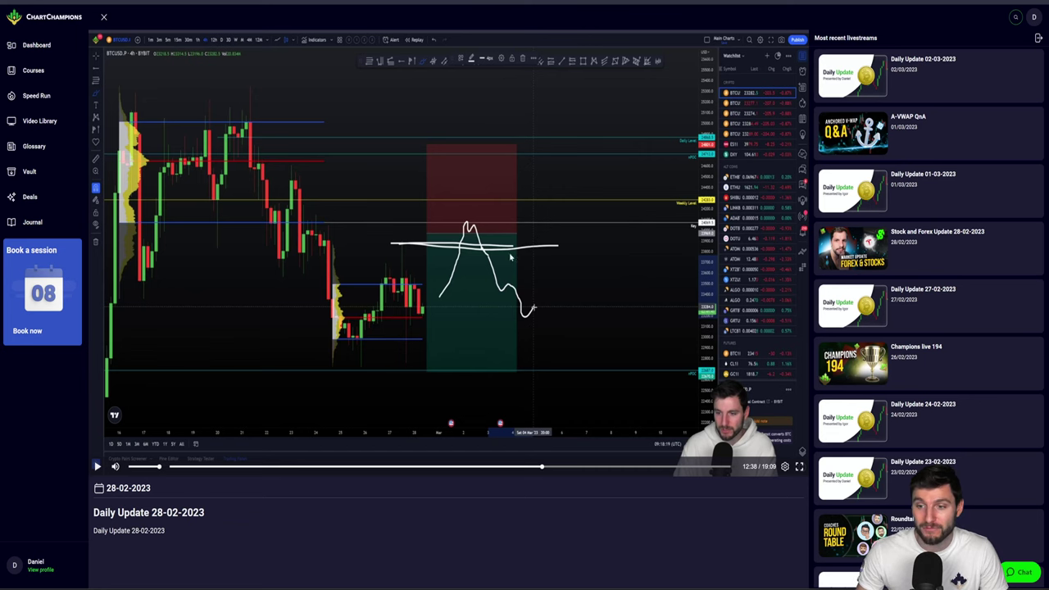
View the paused Daily Update 28-02-2023 video full screen on the ChartChampions site and return to the BTCUSD chart.
click(799, 467)
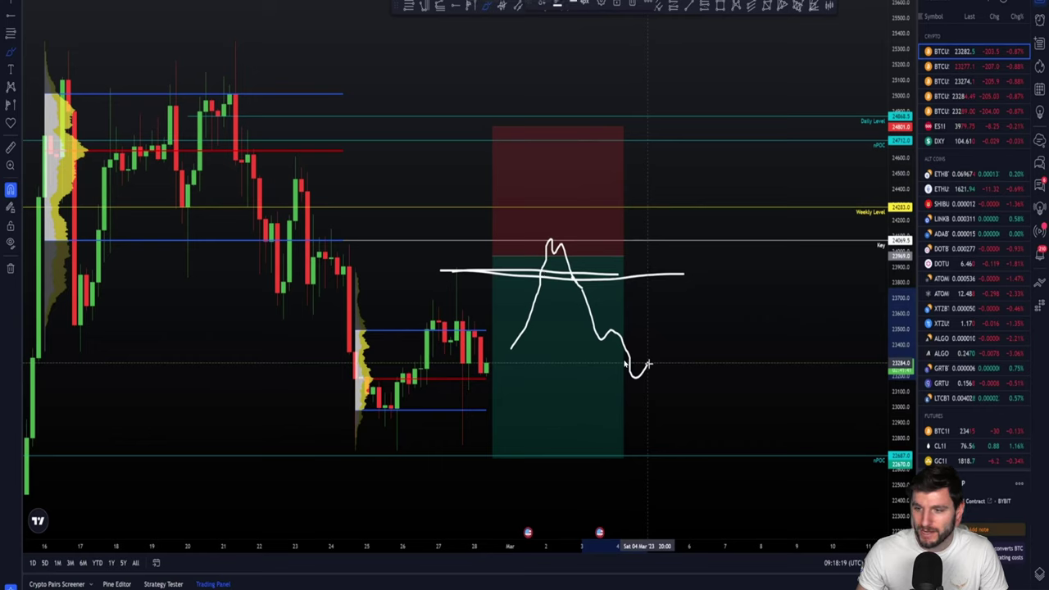
key(Escape)
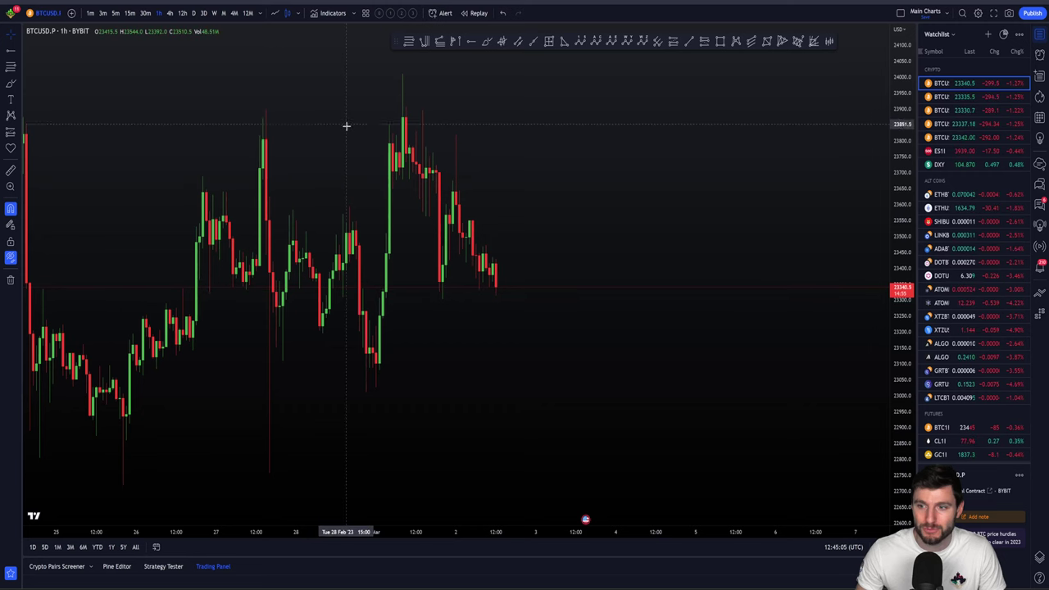
drag(345, 126, 435, 161)
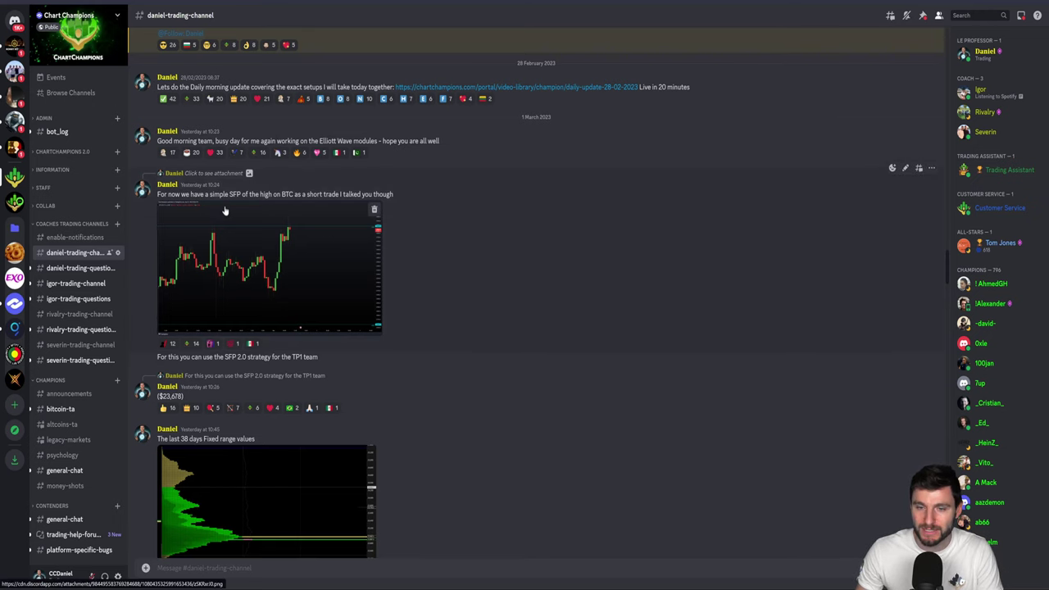
Open the BTC SFP chart attachment from the Discord trading channel in the browser, then close its preview and review the message text.
click(303, 272)
click(220, 495)
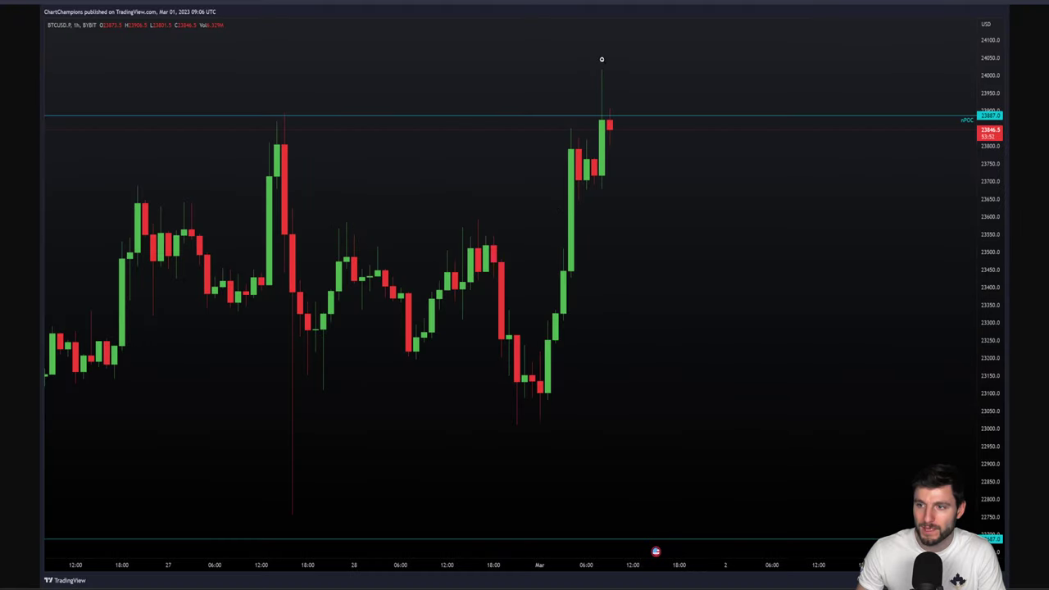
key(ctrl+Tab)
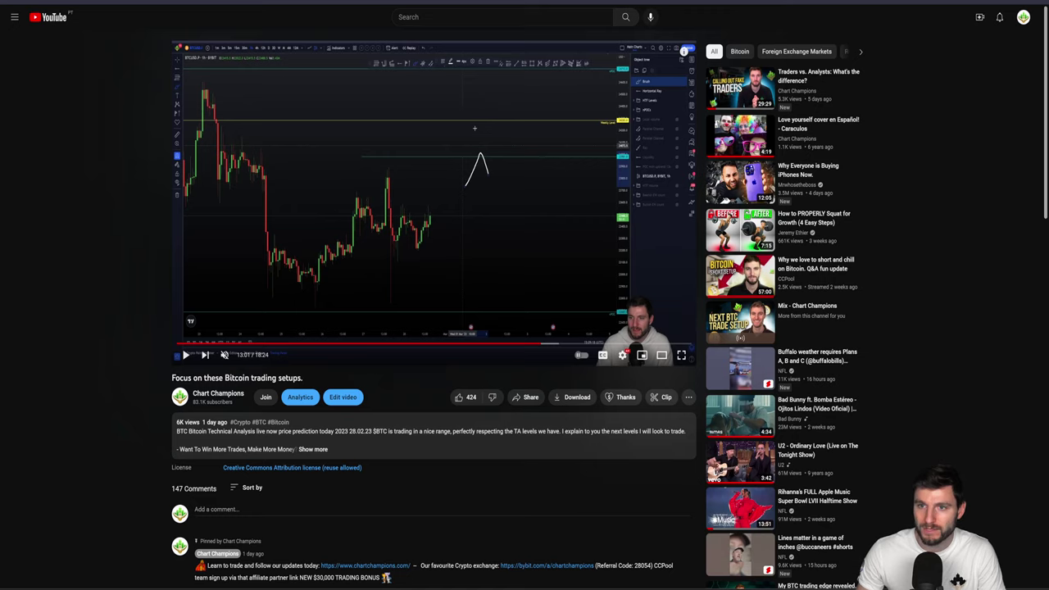
key(alt+Tab)
key(alt+Tab)
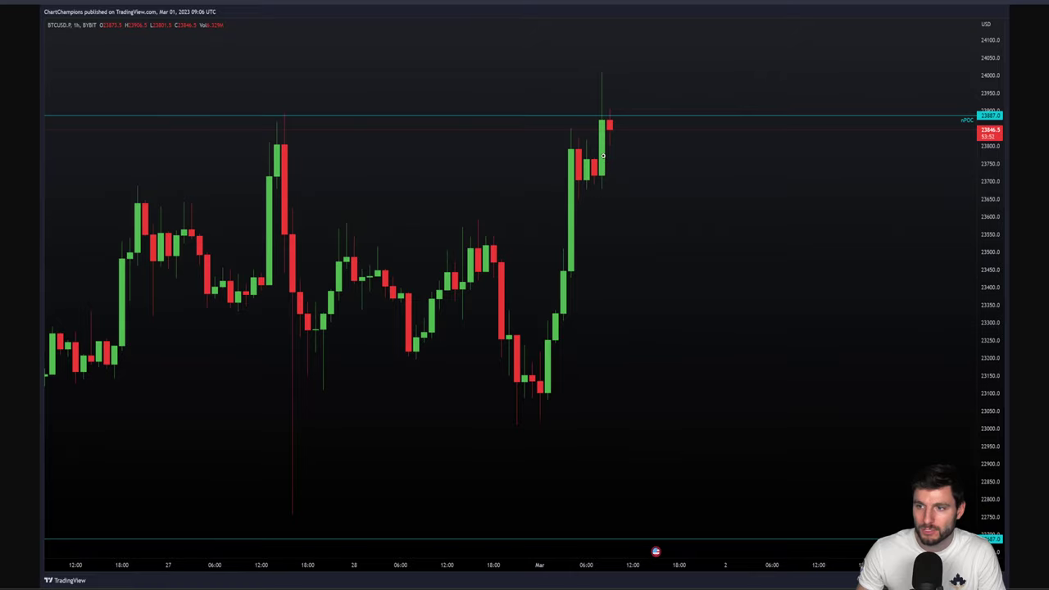
key(alt+Tab)
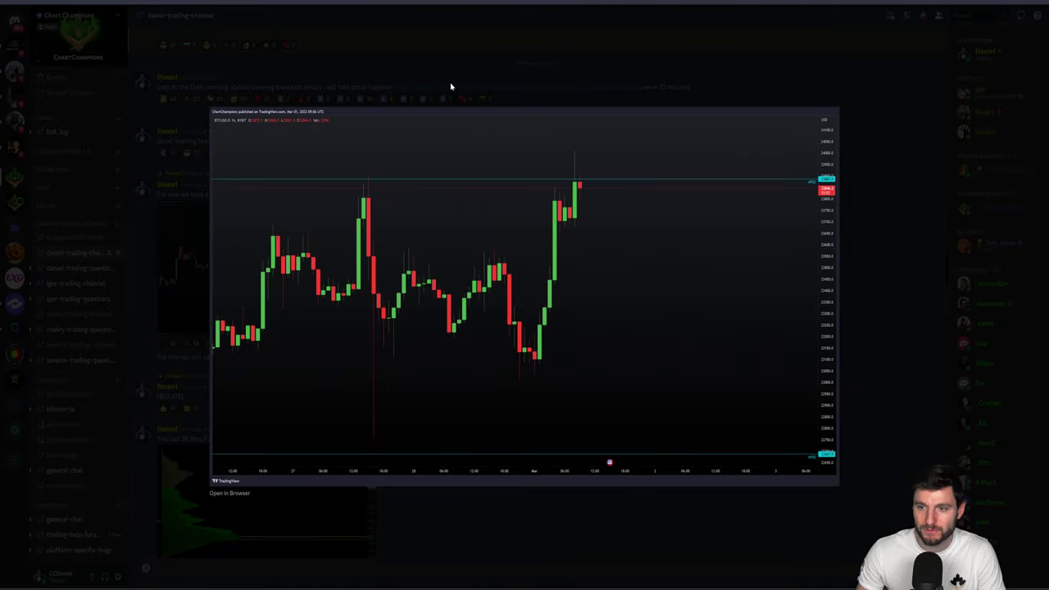
click(639, 79)
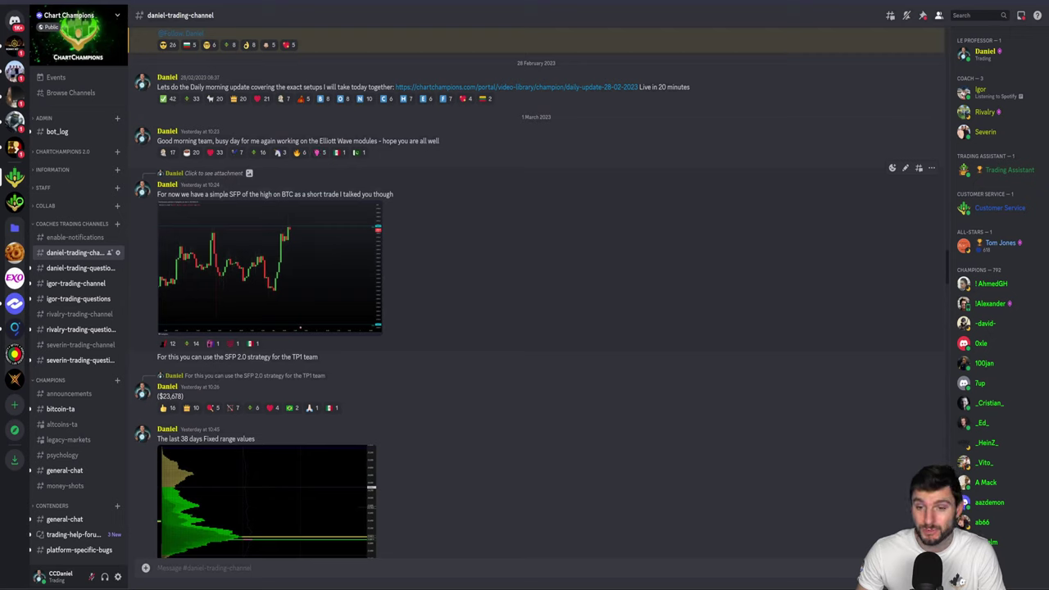
drag(302, 195, 358, 194)
click(360, 195)
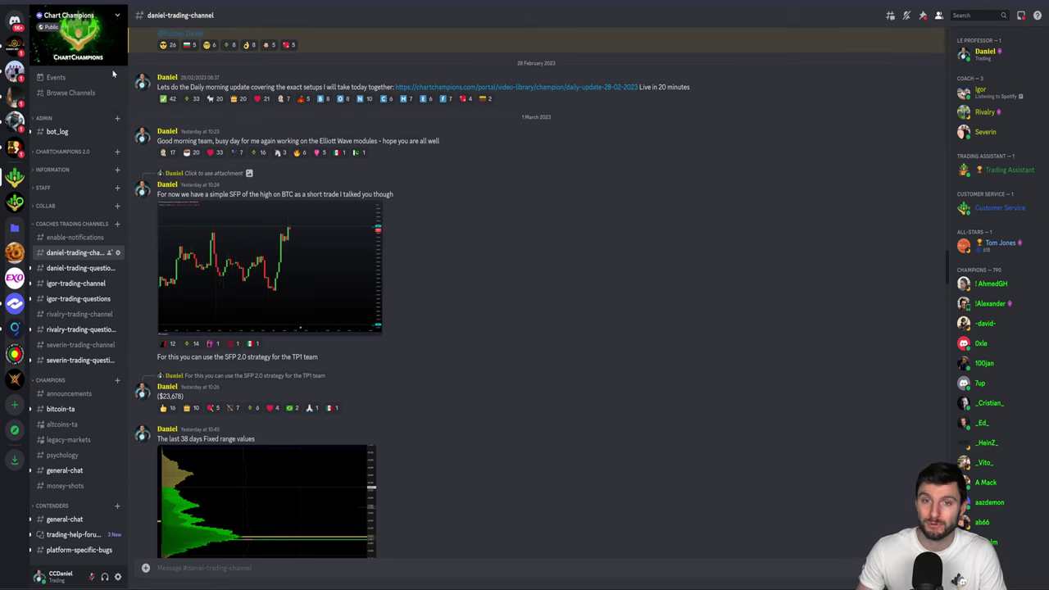
Switch to TradingView, set the BTCUSD chart to the 5-minute timeframe and load the saved indicator template with VWAP and volume.
key(alt+Tab)
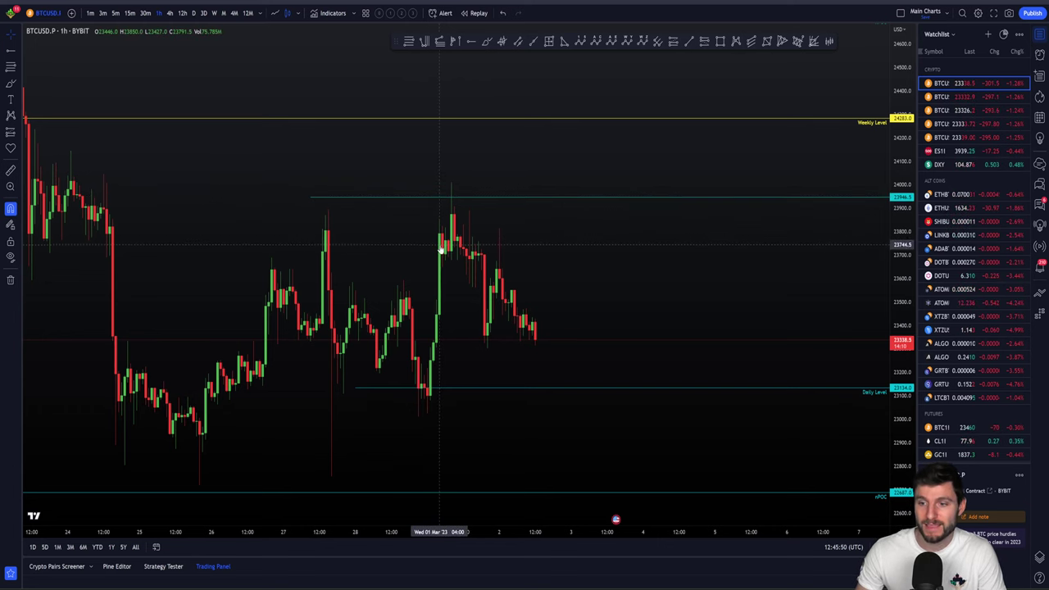
click(115, 14)
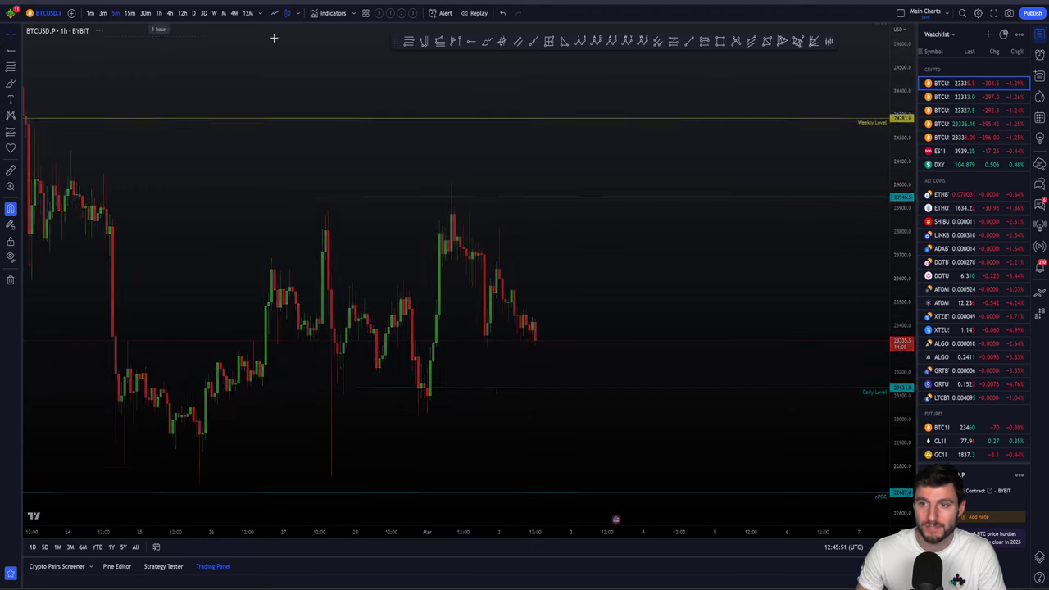
scroll(446, 156, down, 3)
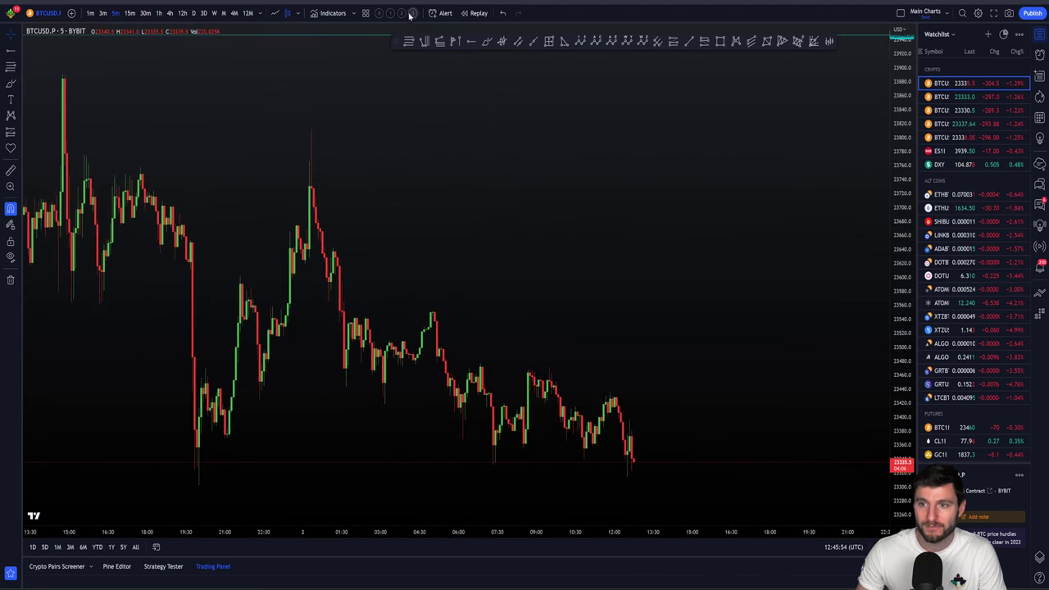
drag(558, 175, 721, 225)
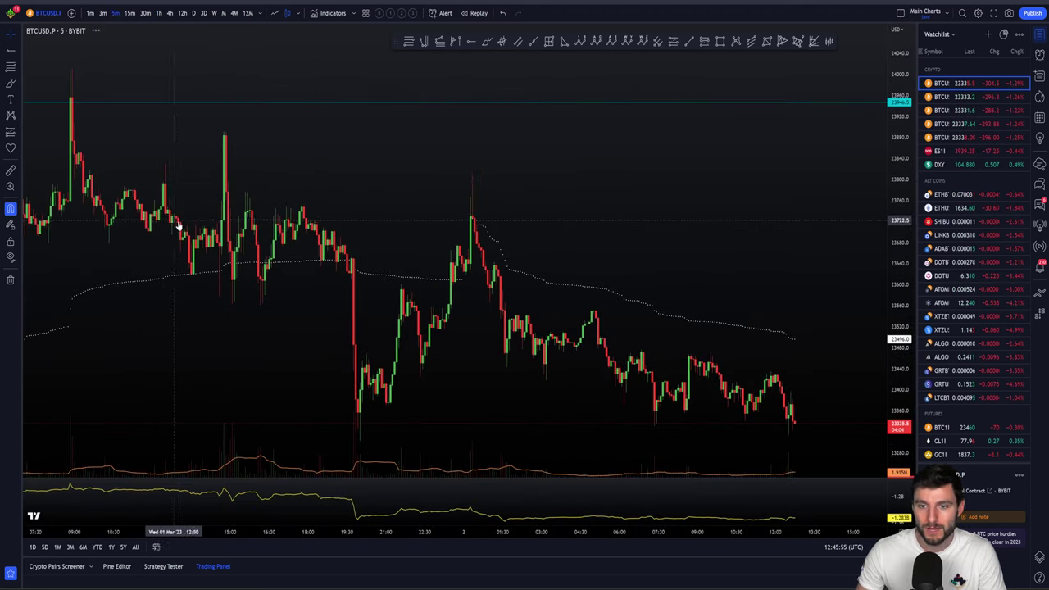
Draw a Fibonacci retracement from the 1 March high at about 24013.5 down to the mid-afternoon low at about 23582.
scroll(178, 225, down, 1)
drag(199, 247, 722, 264)
scroll(812, 267, up, 7)
drag(562, 267, 691, 268)
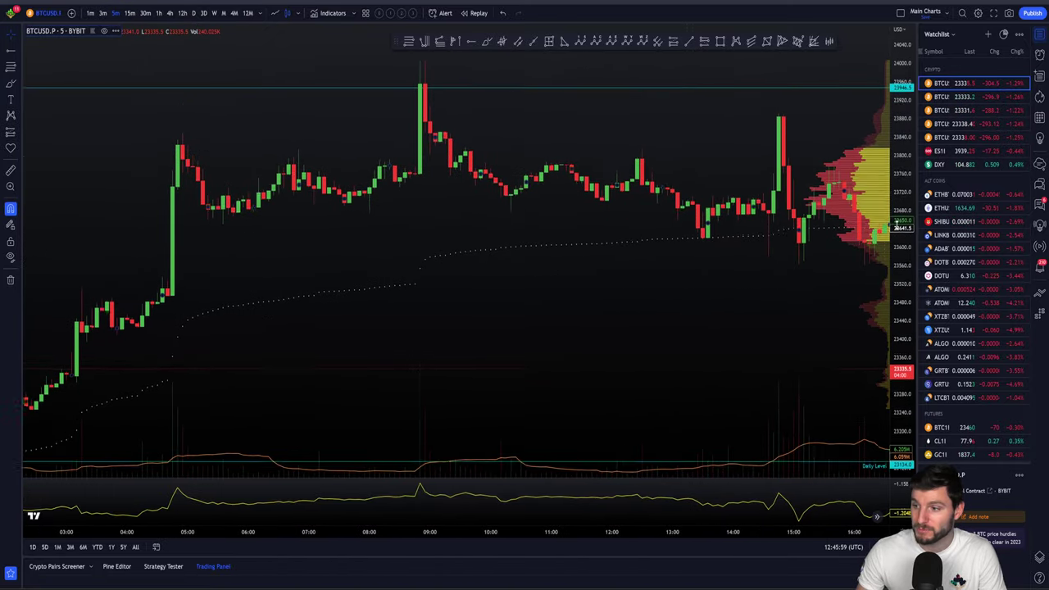
drag(735, 212, 510, 319)
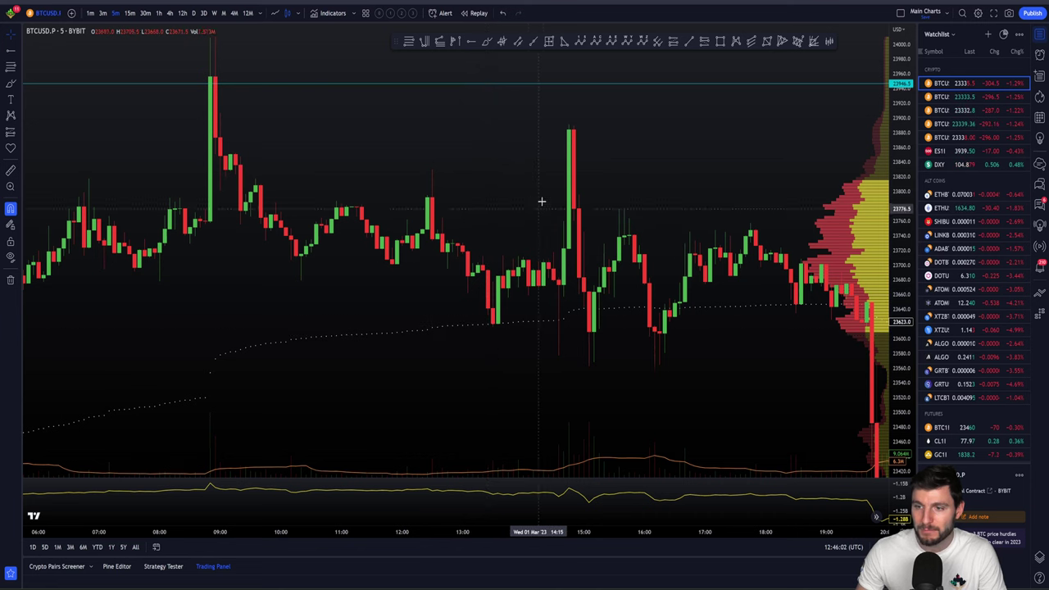
scroll(773, 169, down, 1)
drag(773, 169, 558, 245)
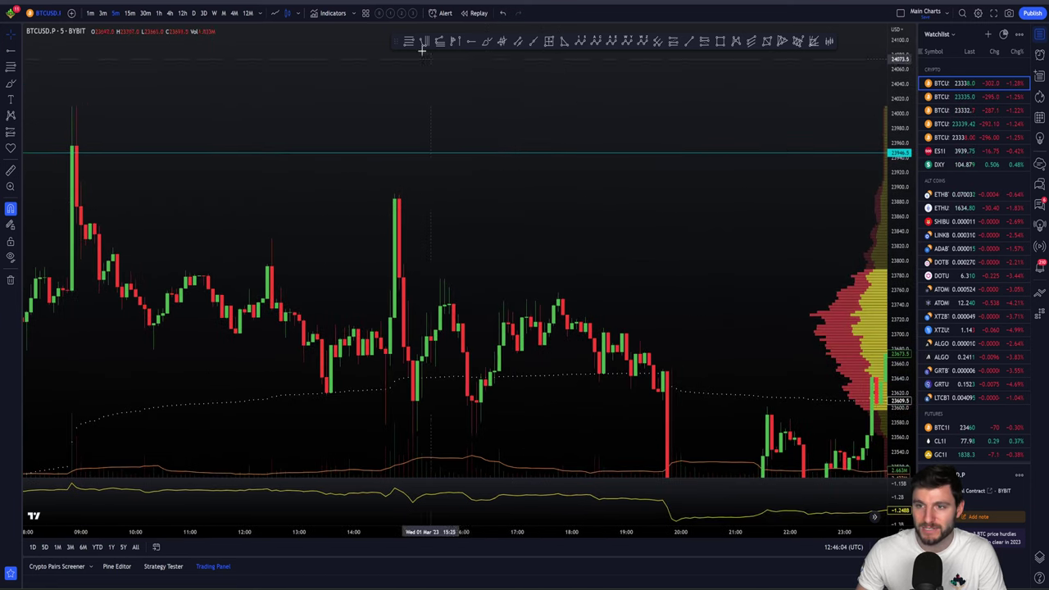
click(408, 41)
click(63, 104)
mouse_move(63, 102)
mouse_down()
mouse_move(459, 406)
mouse_move(467, 427)
mouse_move(401, 418)
mouse_up()
Apply the CC template to the Fibonacci retracement, then delete the drawing.
right_click(404, 422)
mouse_move(432, 431)
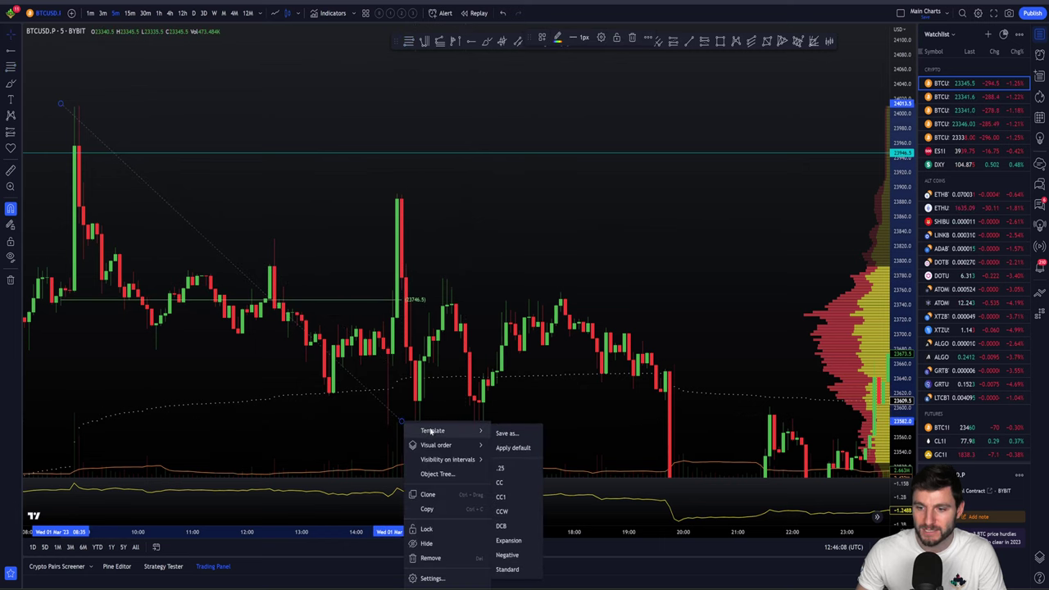
click(503, 481)
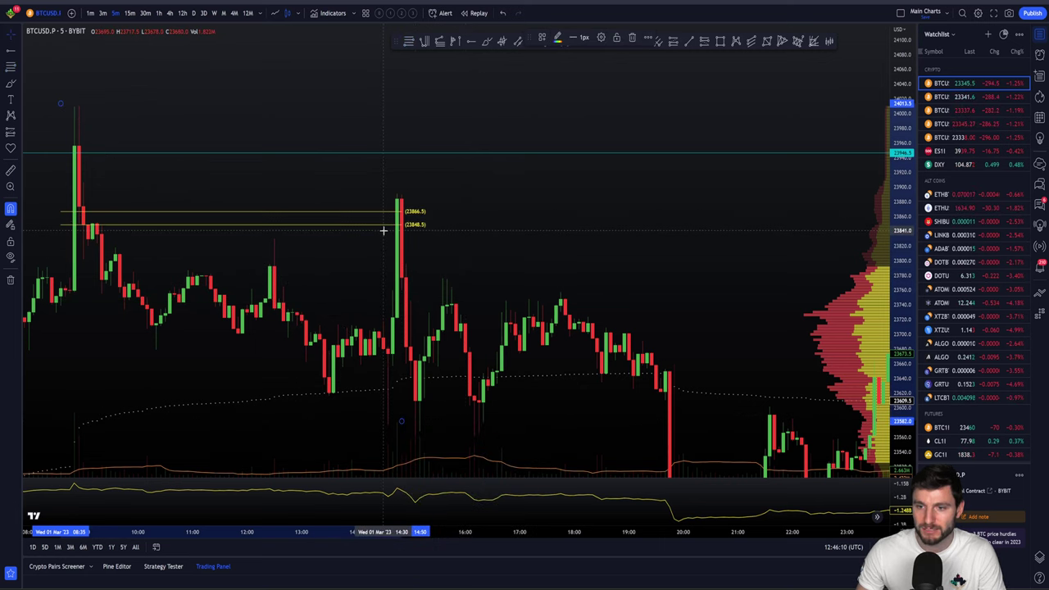
key(Delete)
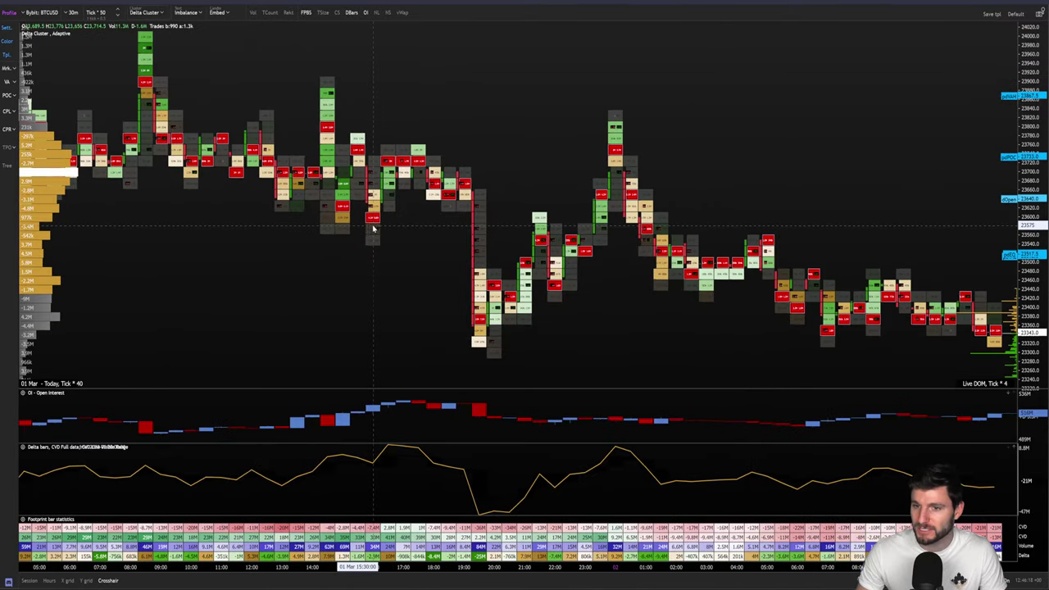
Examine the Bybit BTCUSD 30-minute footprint chart around the 1 March high and go back to the Discord trading channel.
drag(373, 228, 697, 286)
scroll(836, 294, up, 3)
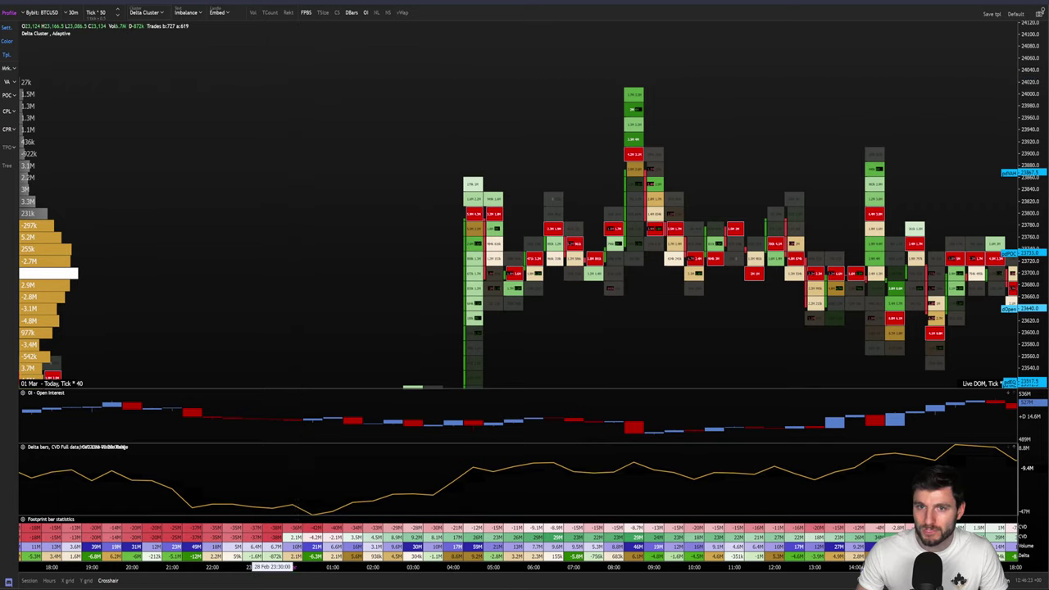
key(ctrl+Tab)
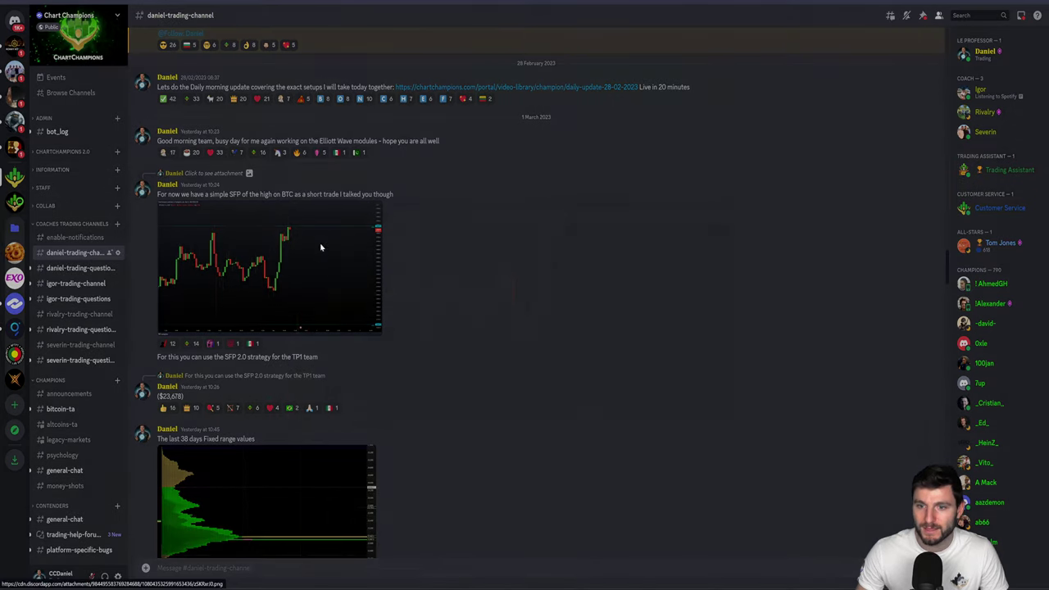
Review the 1 March Discord post on the BTC short trade, highlighting the short trade wording and the $23,678 target reply.
click(385, 211)
click(569, 95)
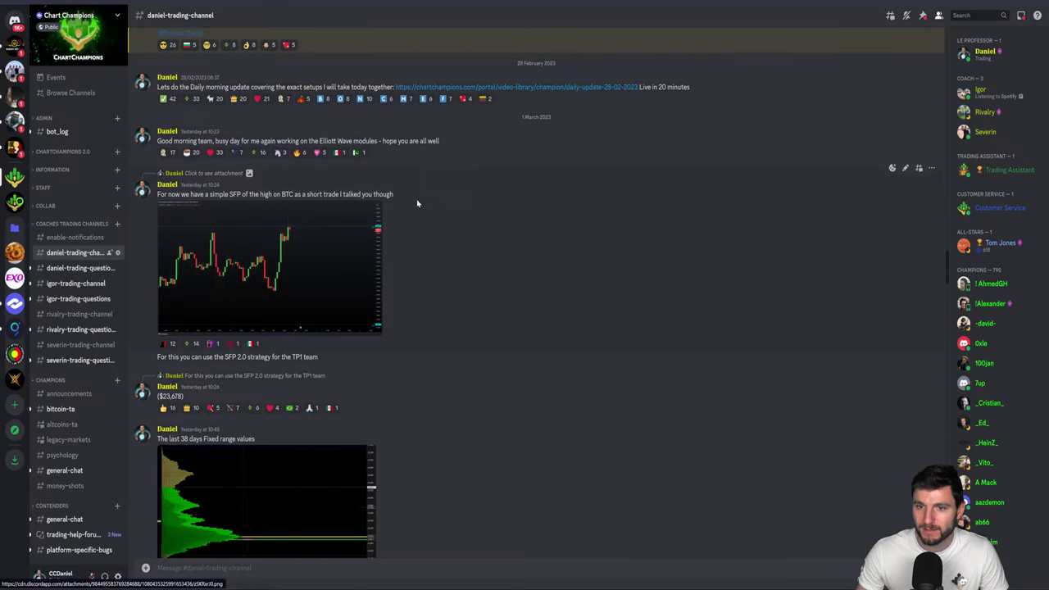
drag(305, 194, 375, 194)
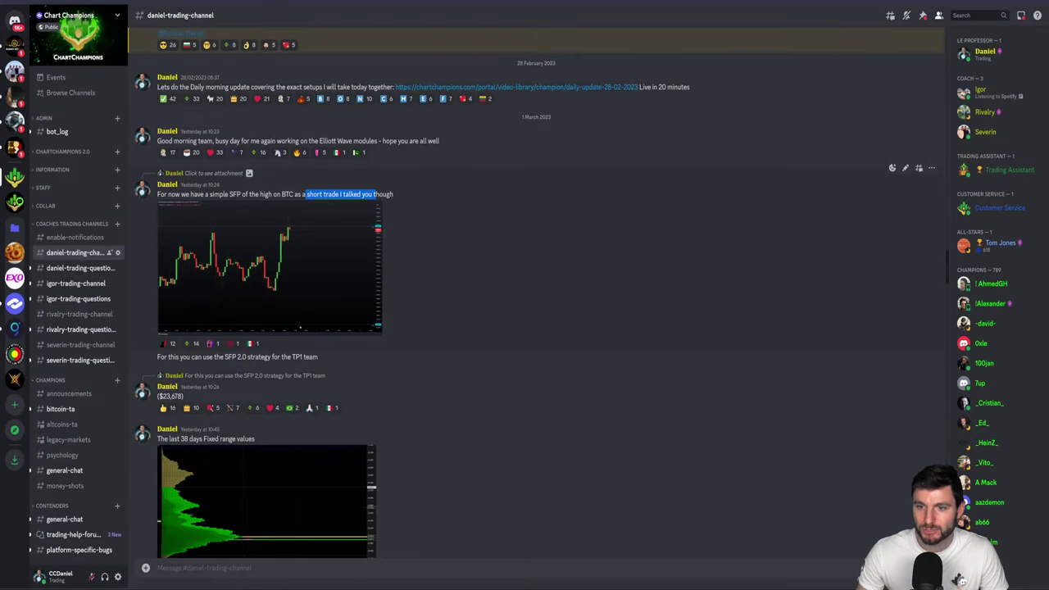
drag(157, 396, 179, 395)
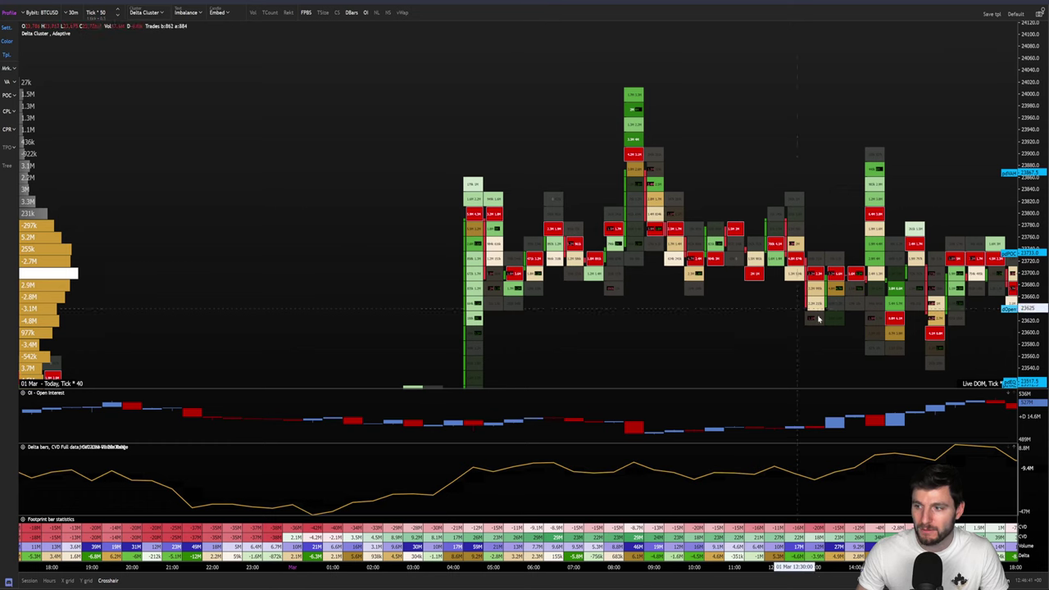
Switch to the Bybit BTCUSD 30-minute footprint chart and examine the order flow from the 1 March high through the morning of 2 March.
drag(833, 340, 959, 332)
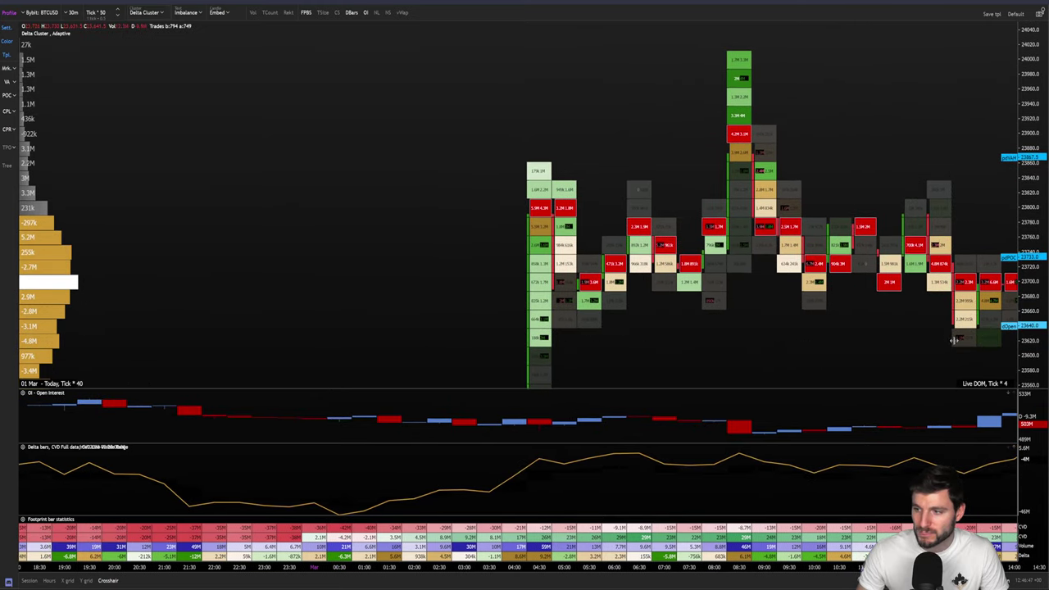
drag(955, 340, 905, 348)
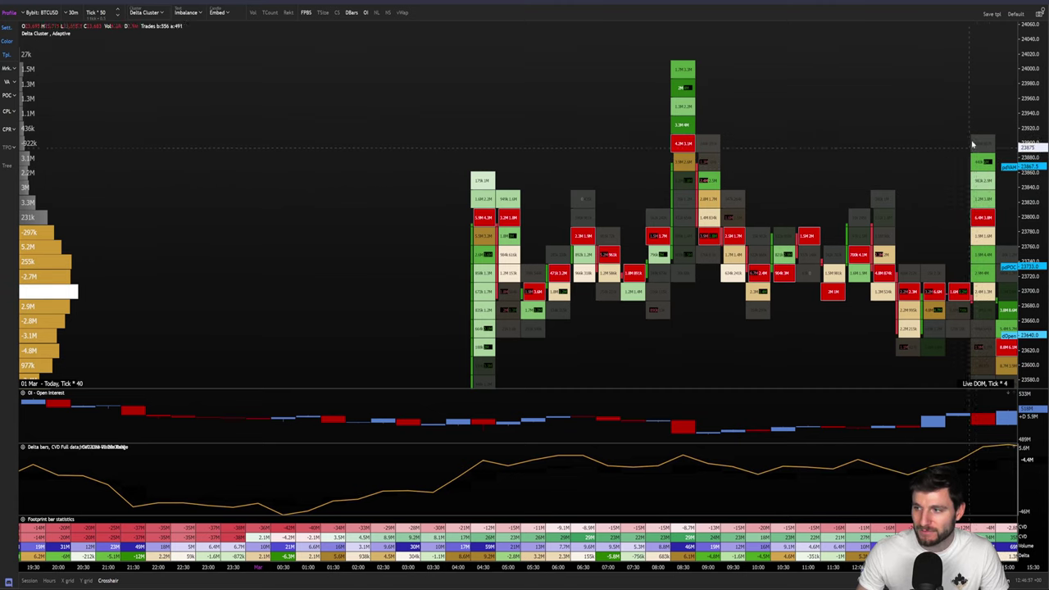
drag(942, 145, 649, 77)
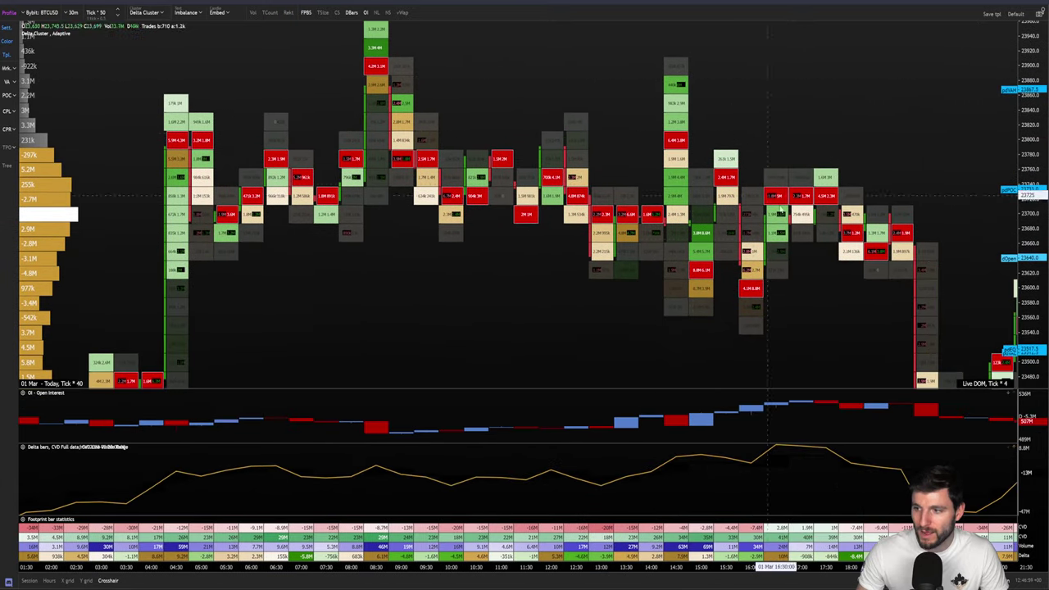
drag(768, 195, 462, 164)
drag(574, 164, 297, 112)
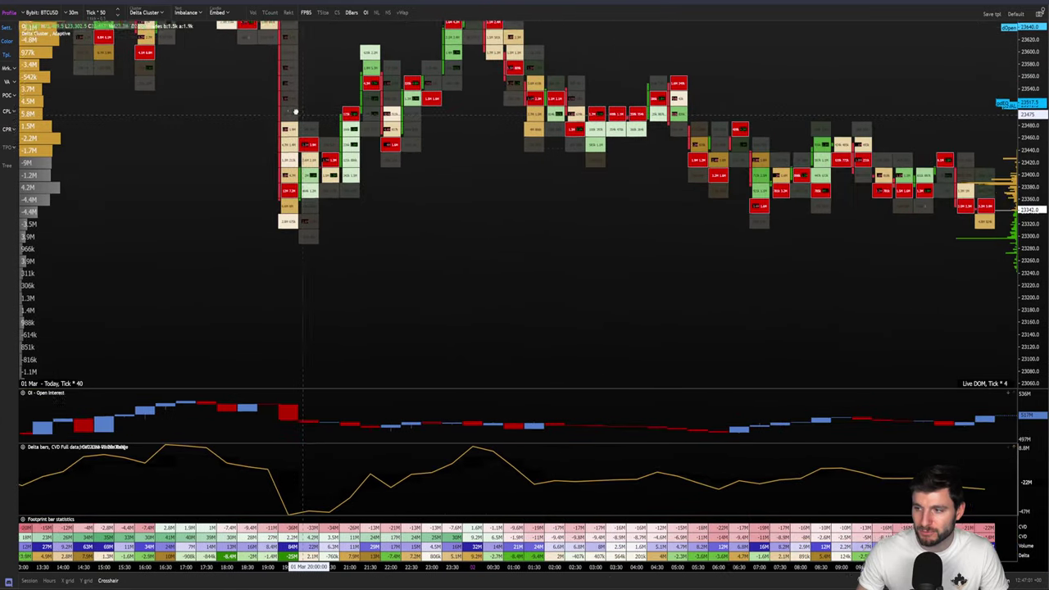
scroll(745, 189, down, 3)
drag(744, 189, 695, 234)
drag(302, 169, 668, 328)
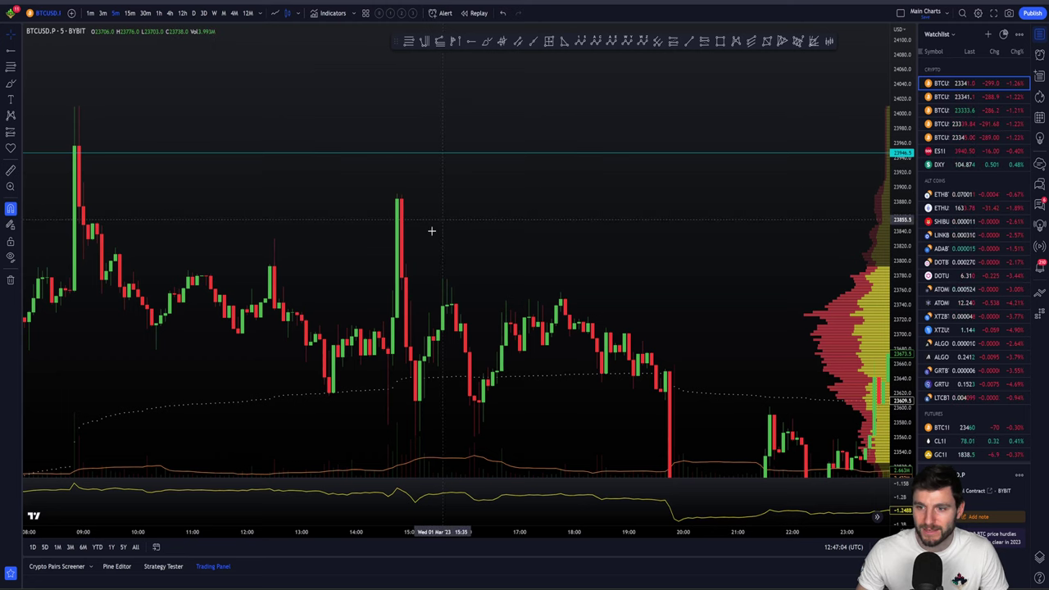
Switch to TradingView, set the BTCUSD chart to the 30-minute timeframe and load the saved clean template without VWAP and volume.
click(145, 14)
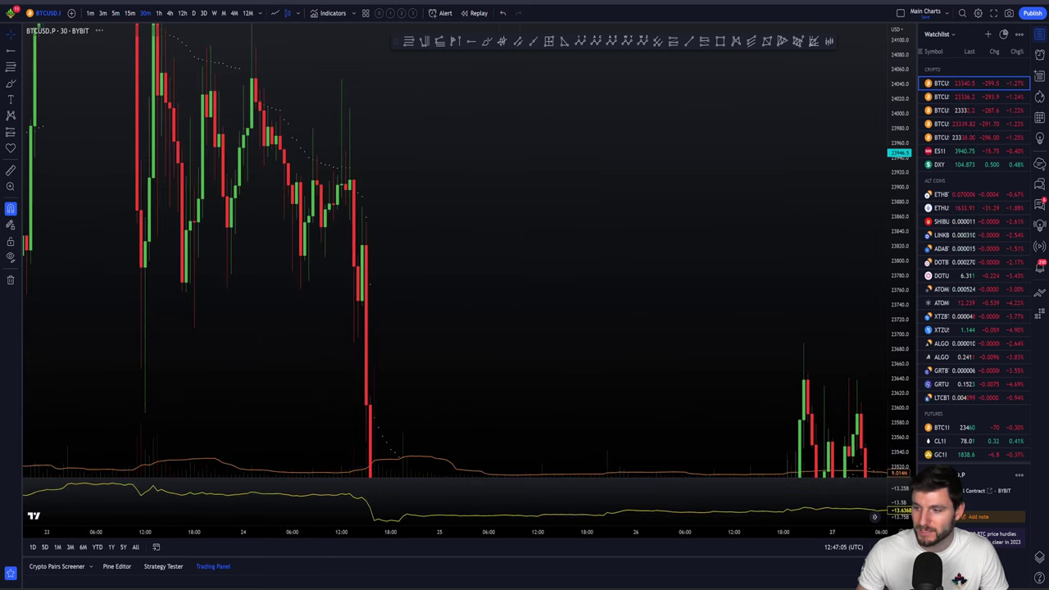
click(381, 14)
drag(648, 321, 70, 246)
drag(587, 228, 24, 226)
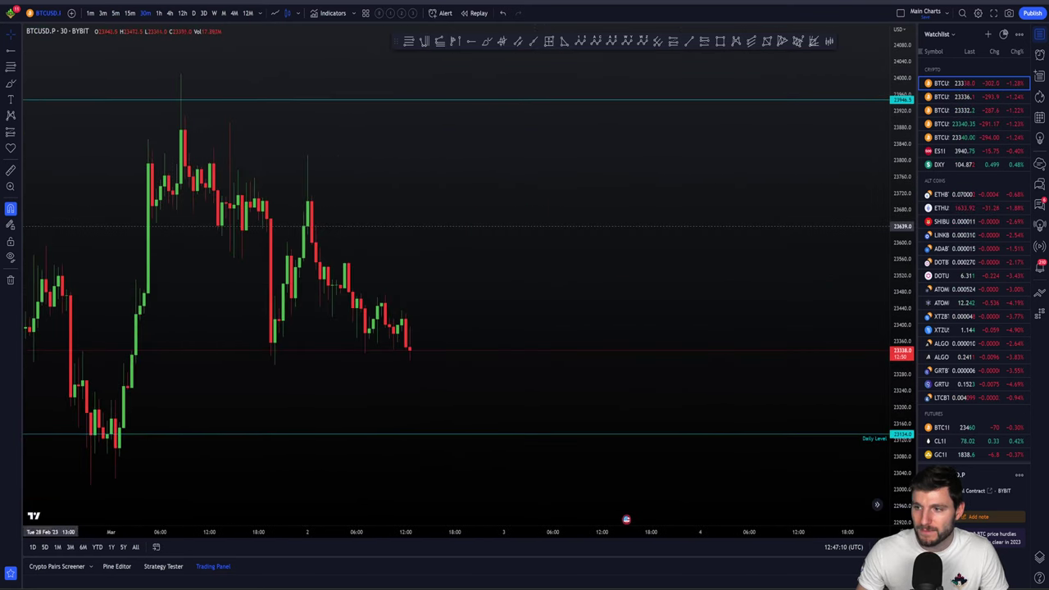
drag(582, 232, 773, 234)
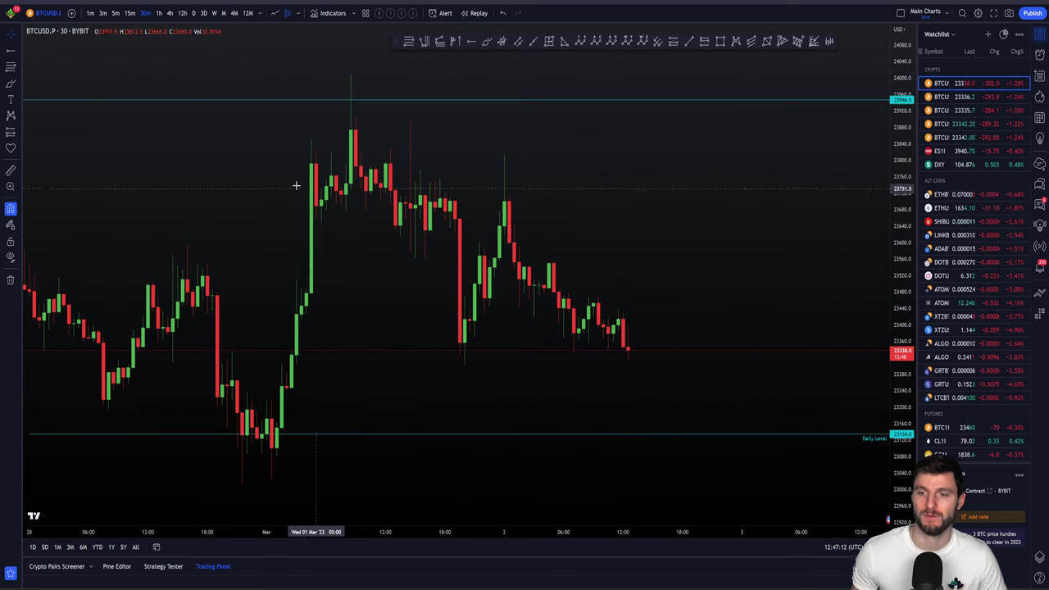
Draw a Fibonacci retracement from the 1 March high at 24010 down to about 23305, then delete the drawing.
scroll(487, 192, down, 2)
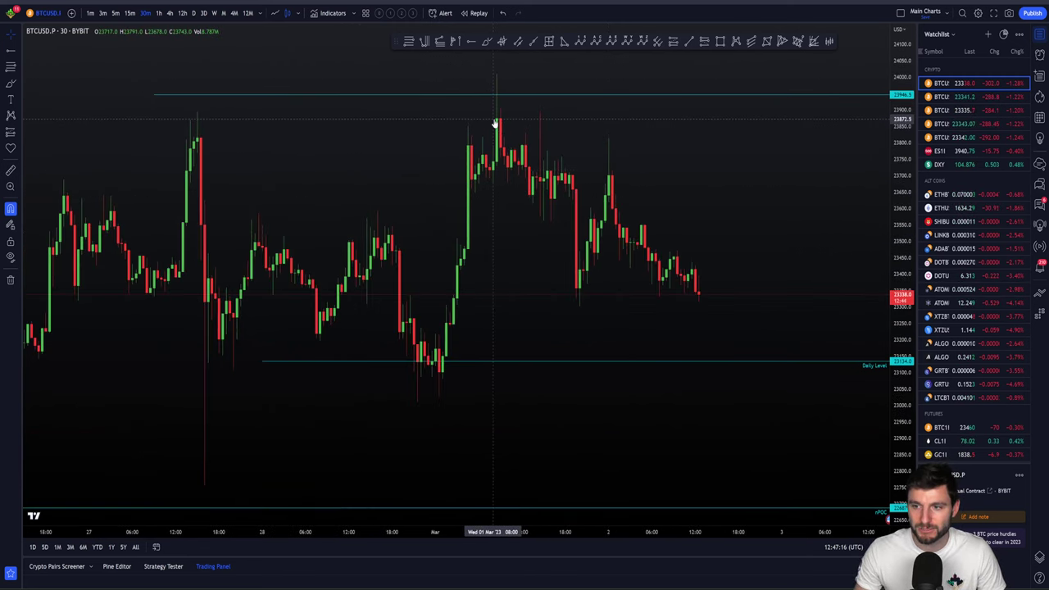
scroll(496, 205, up, 2)
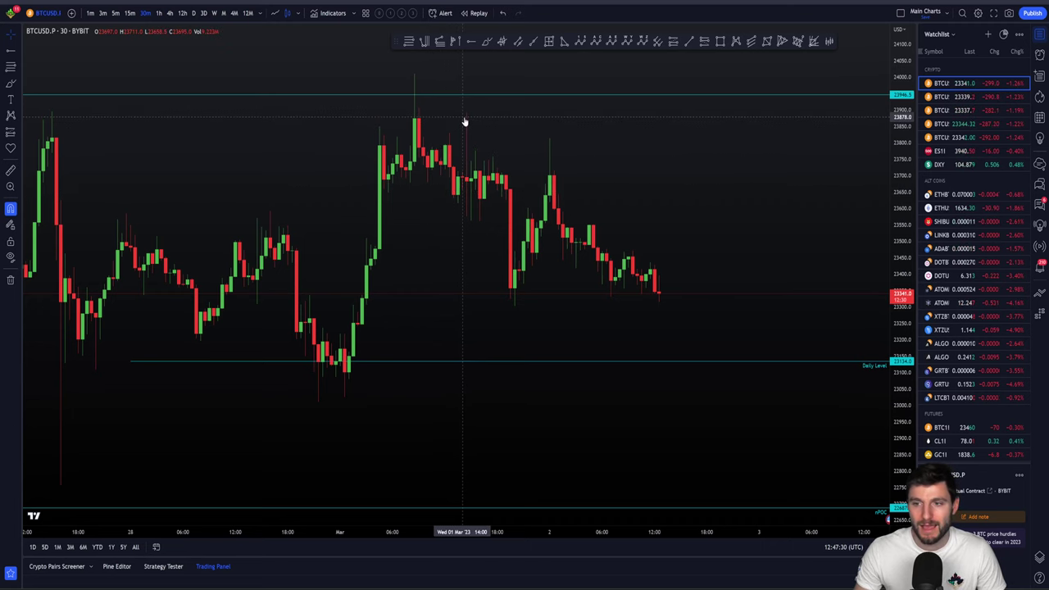
scroll(445, 171, up, 1)
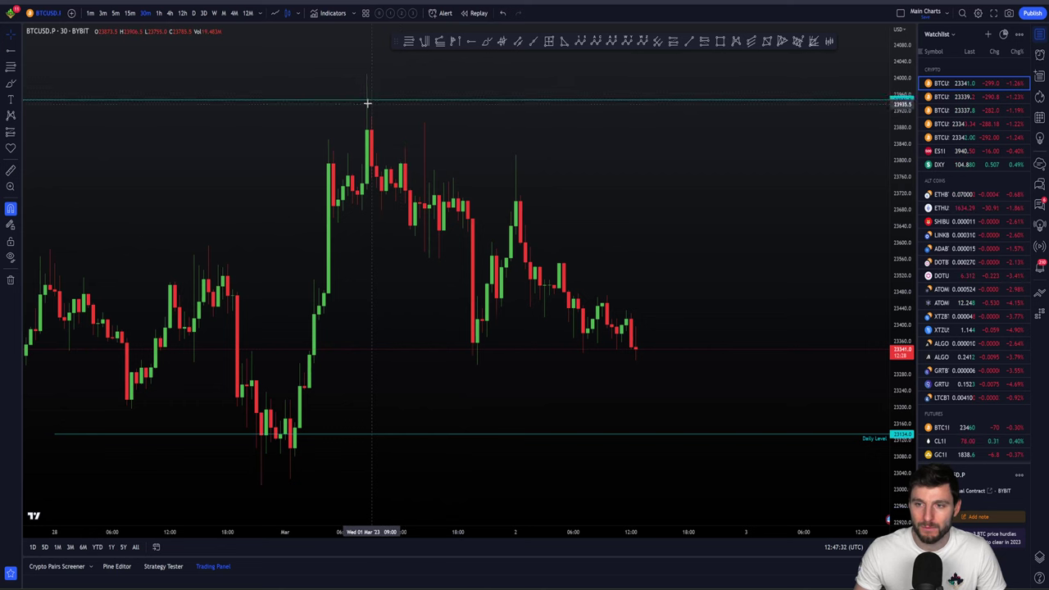
scroll(368, 101, down, 1)
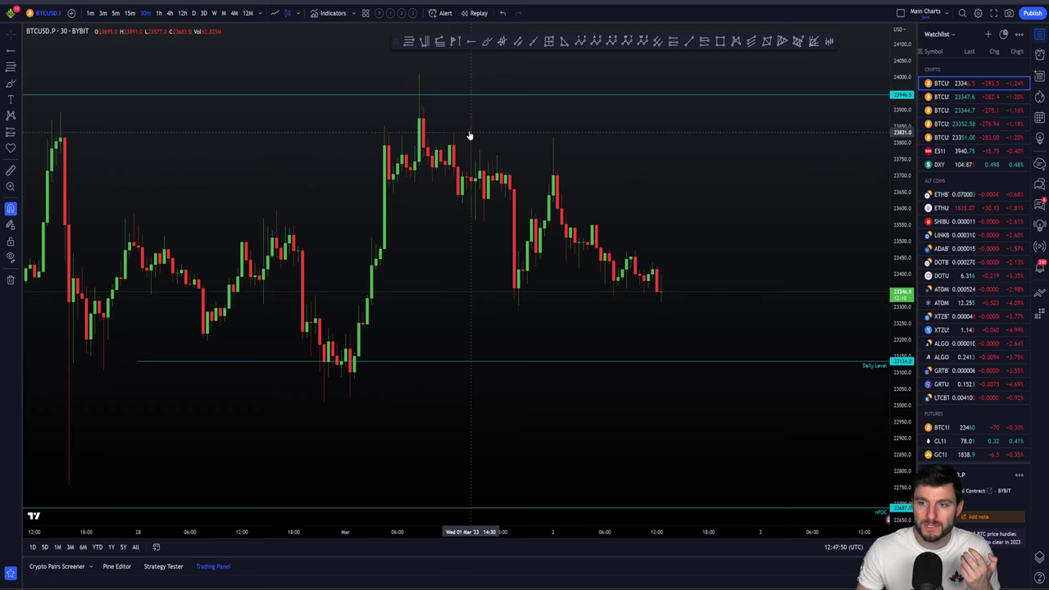
scroll(471, 121, up, 1)
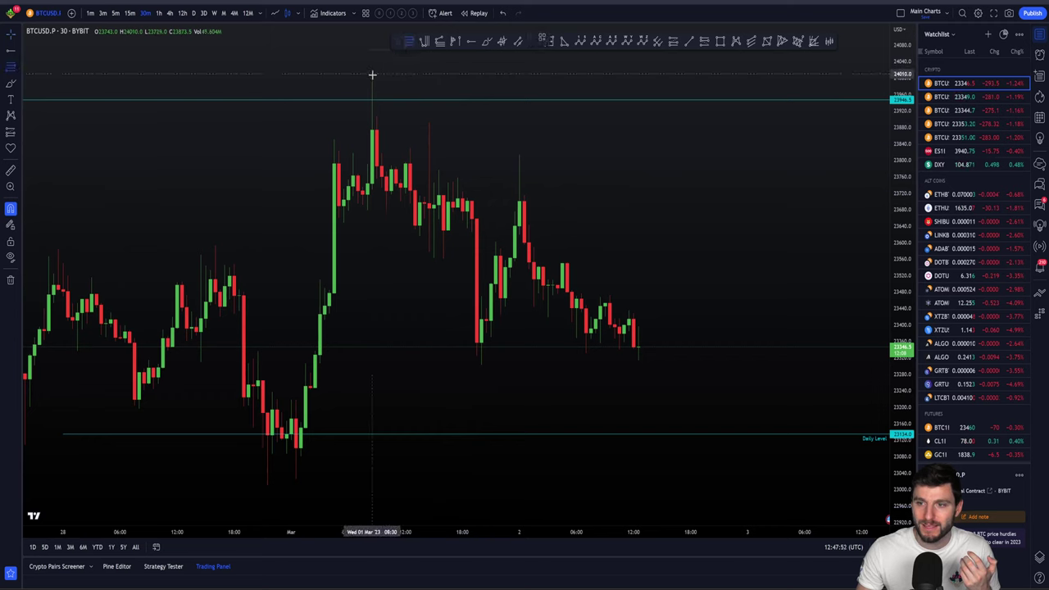
click(482, 233)
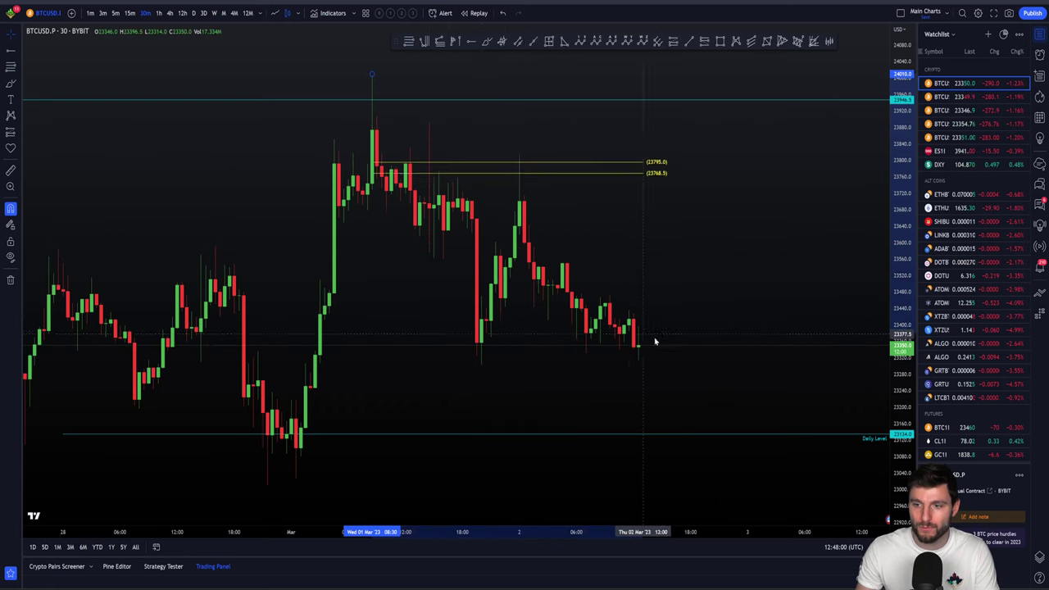
click(690, 361)
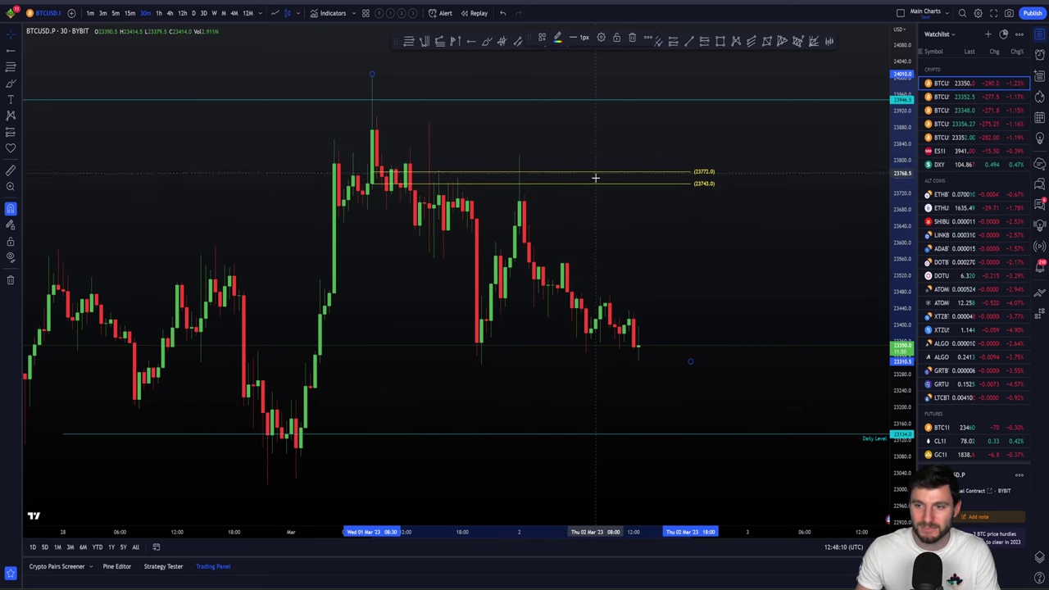
mouse_move(691, 362)
mouse_down()
mouse_move(428, 254)
mouse_move(620, 270)
mouse_move(690, 363)
mouse_up()
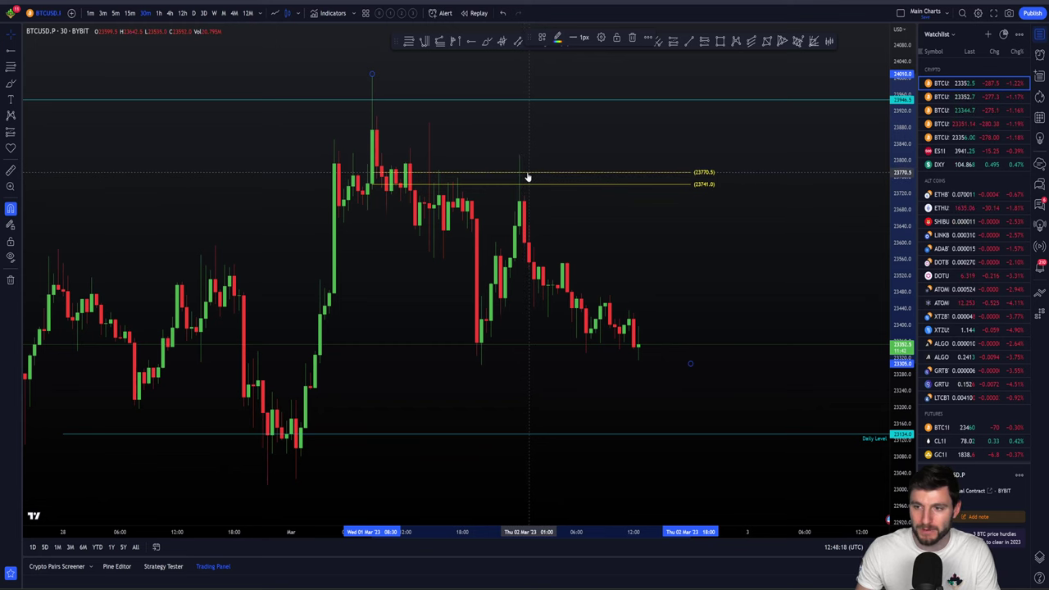
key(Delete)
Load the indicator template with VWAP and volume, and measure the 1 March move from the 13:00 candle's low up to the mid-afternoon spike.
scroll(527, 176, up, 2)
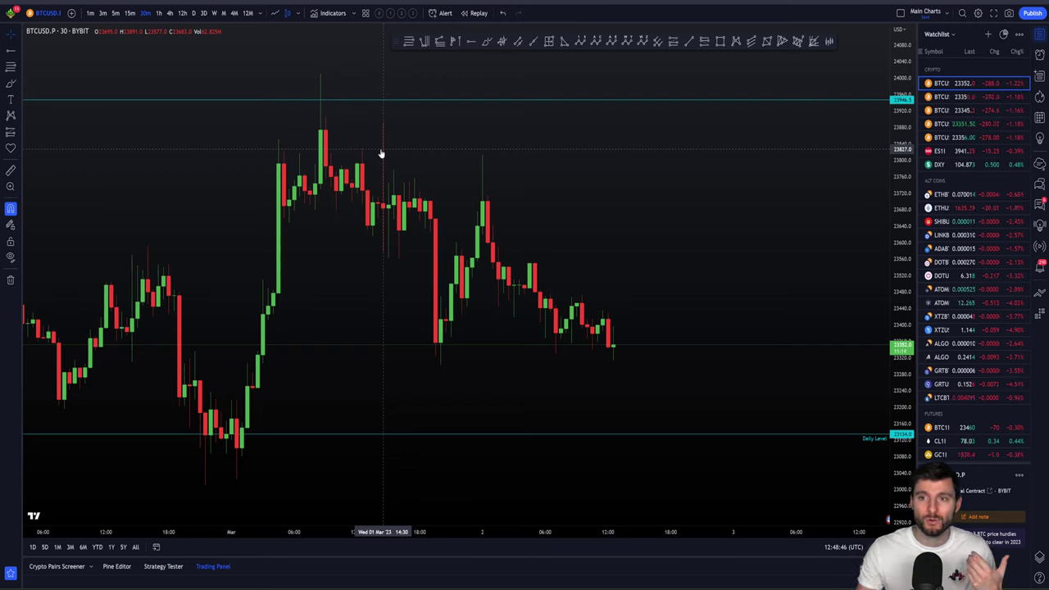
click(399, 15)
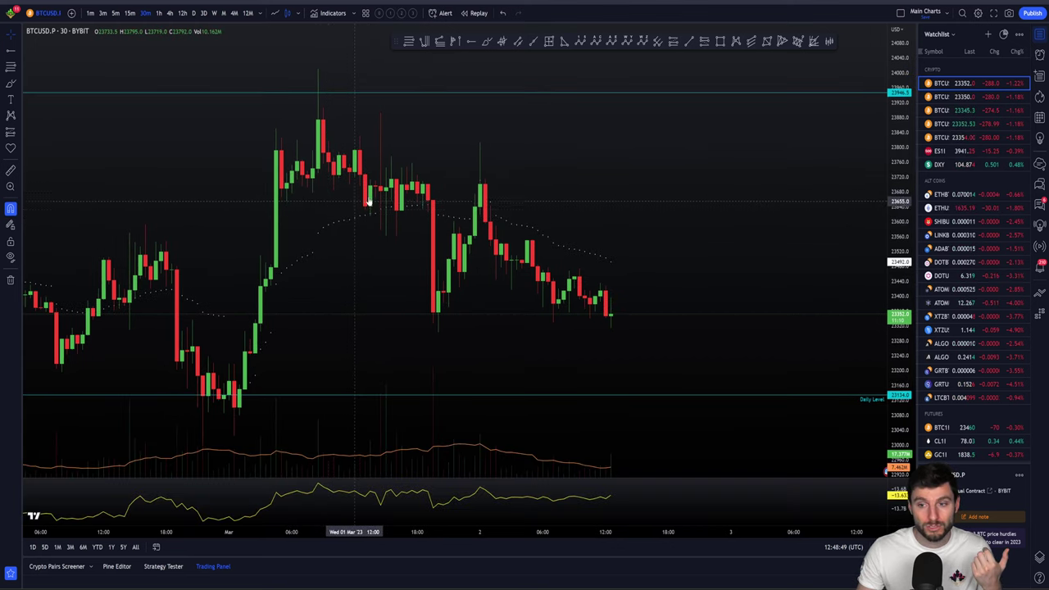
shift+click(363, 213)
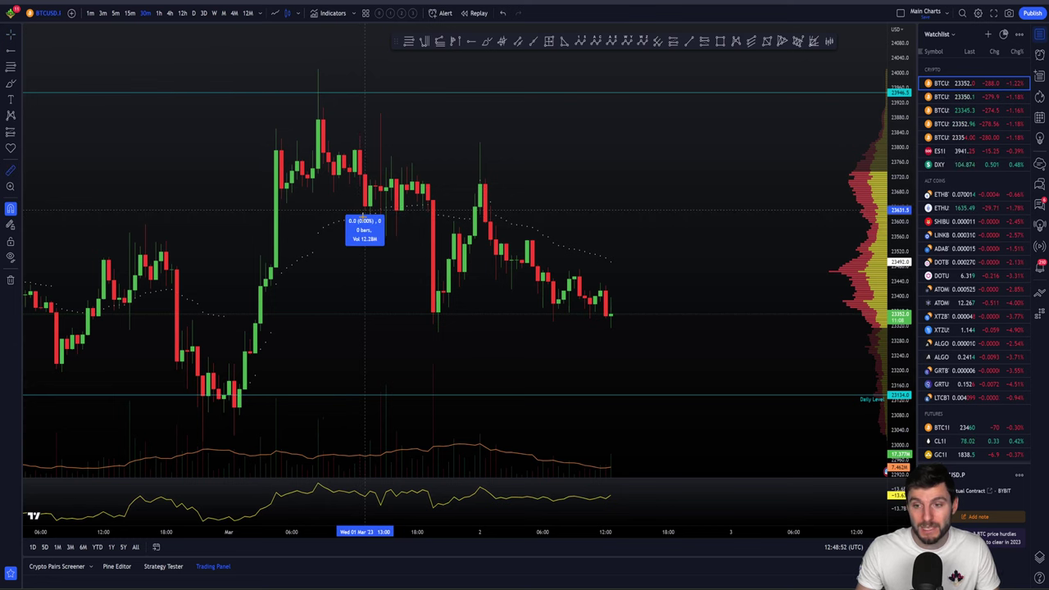
click(405, 109)
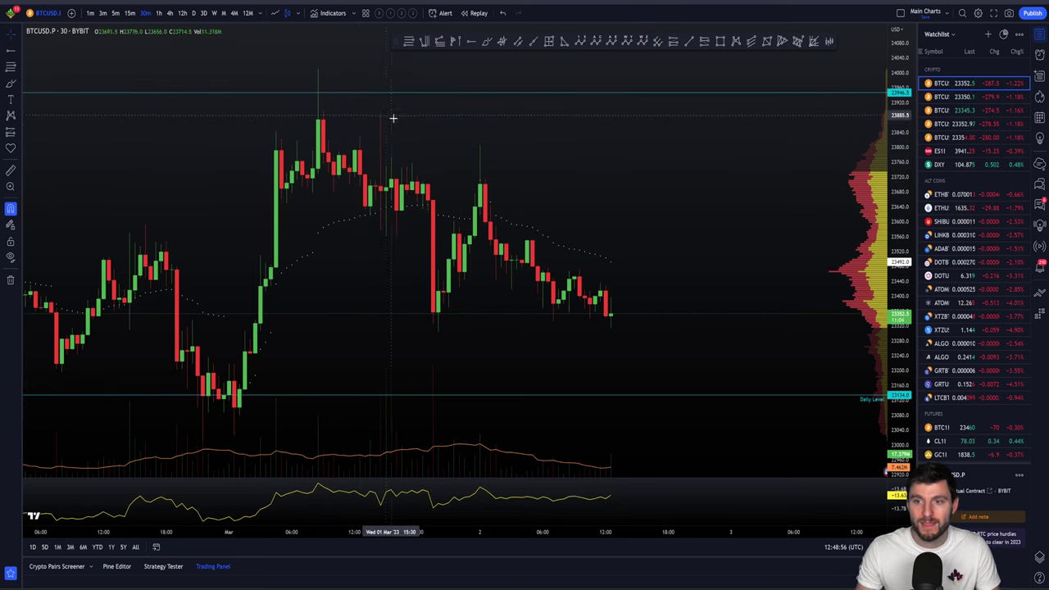
Reload the clean template and examine BTCUSD price action between the 1 March high and the daily level at 23134.
click(379, 13)
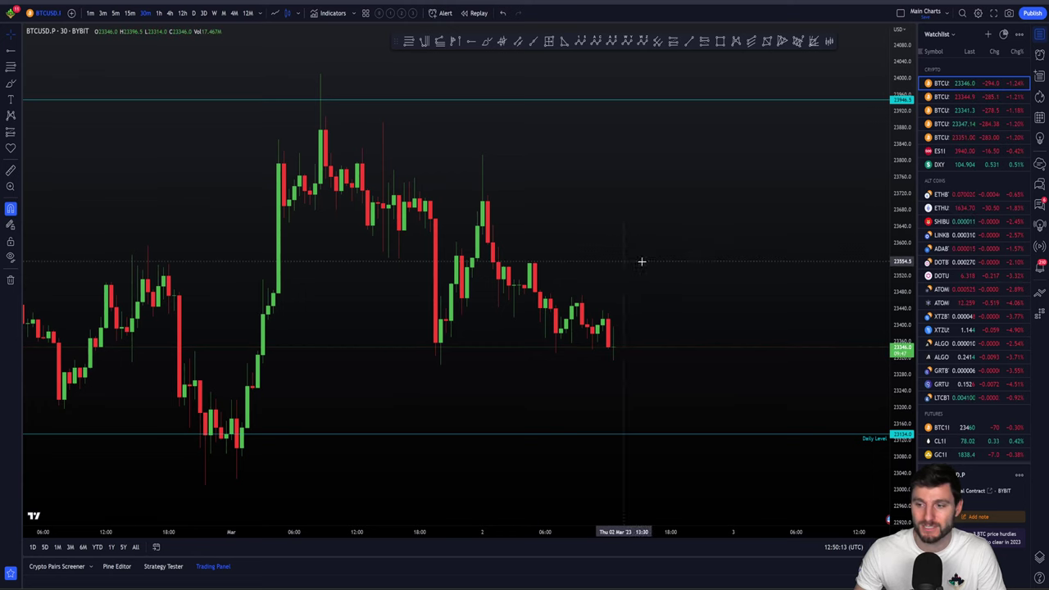
scroll(595, 248, down, 2)
scroll(593, 255, up, 3)
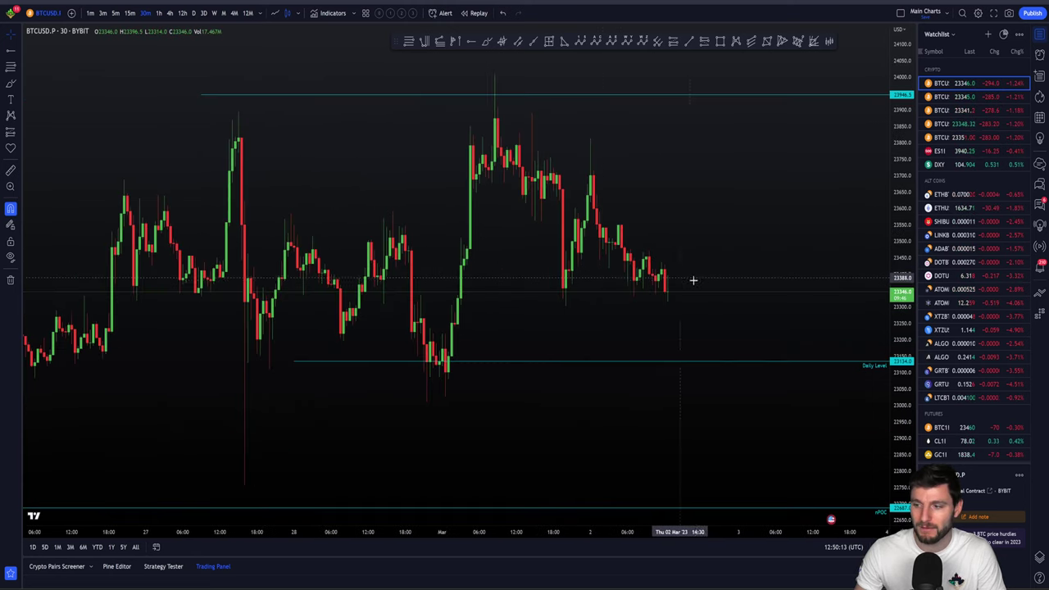
scroll(735, 269, down, 2)
drag(758, 262, 614, 258)
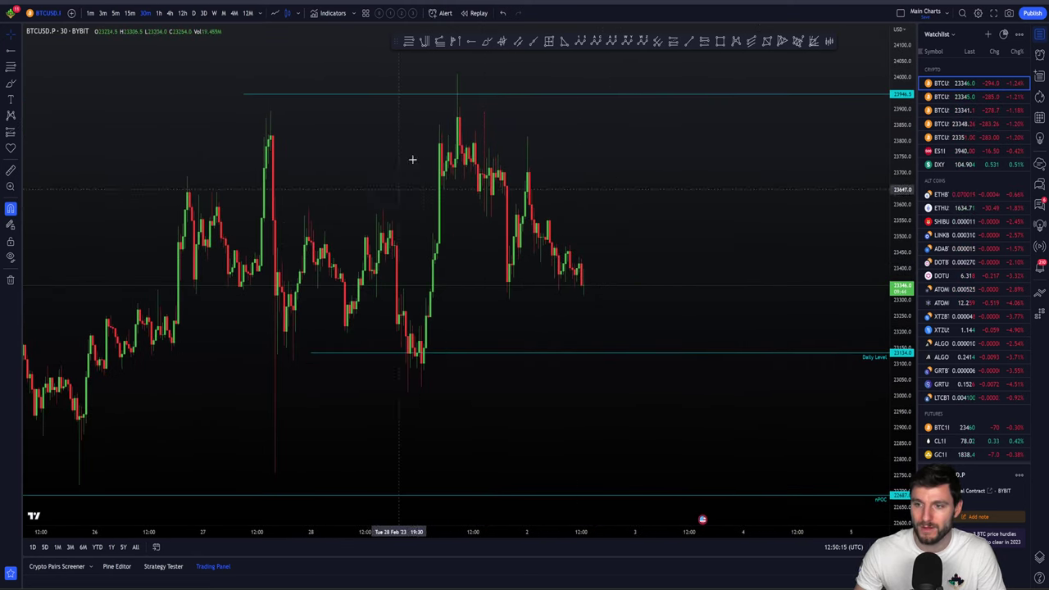
scroll(656, 241, up, 1)
drag(693, 238, 634, 244)
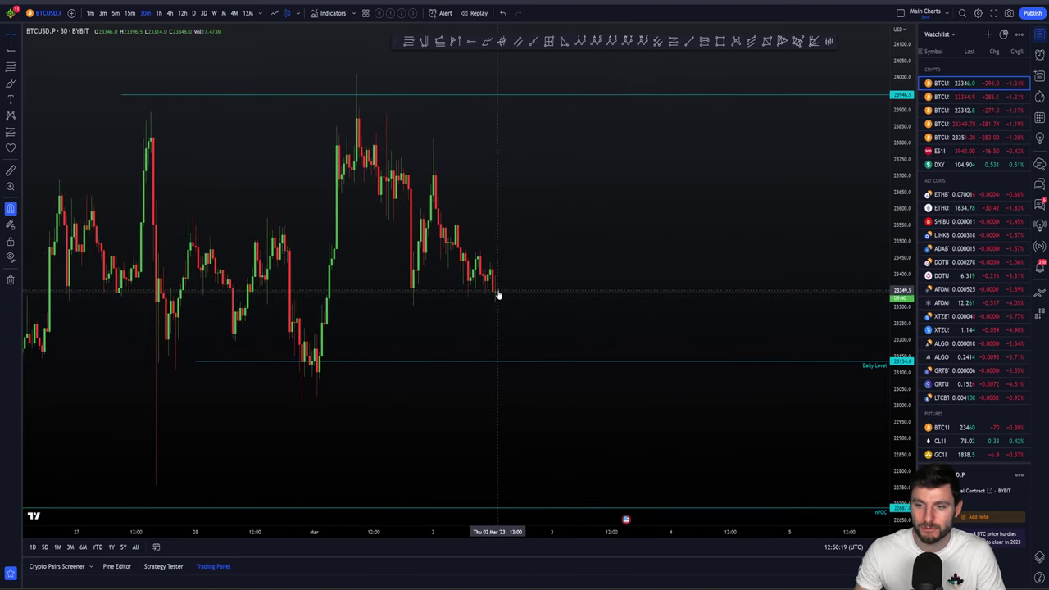
scroll(543, 250, right, 3)
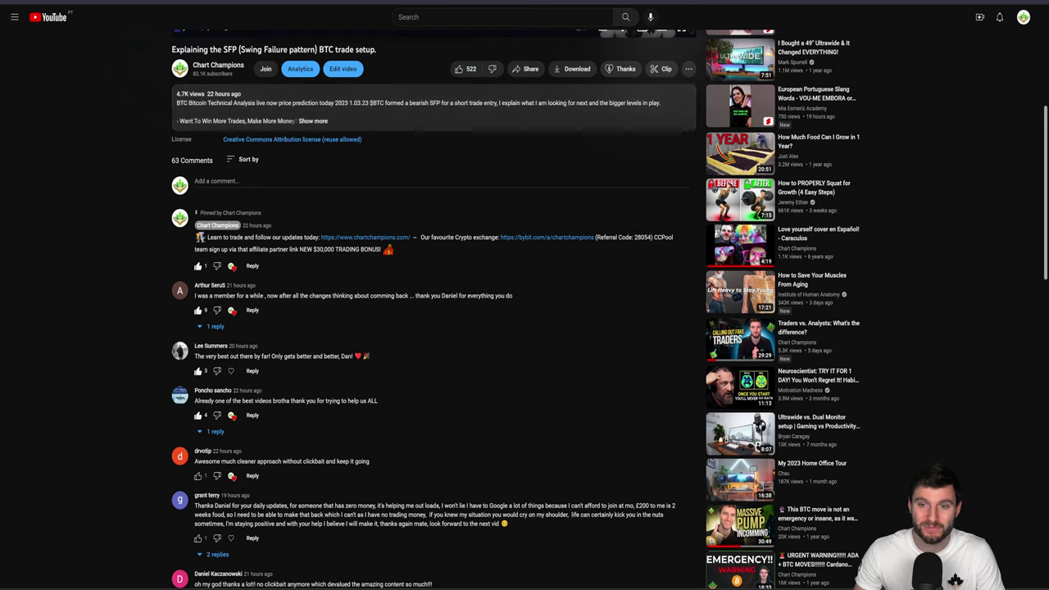
Switch to the YouTube page of the SFP trade setup video and read its title and viewer comments, including the Elliott wave modules one.
drag(172, 49, 235, 49)
click(233, 49)
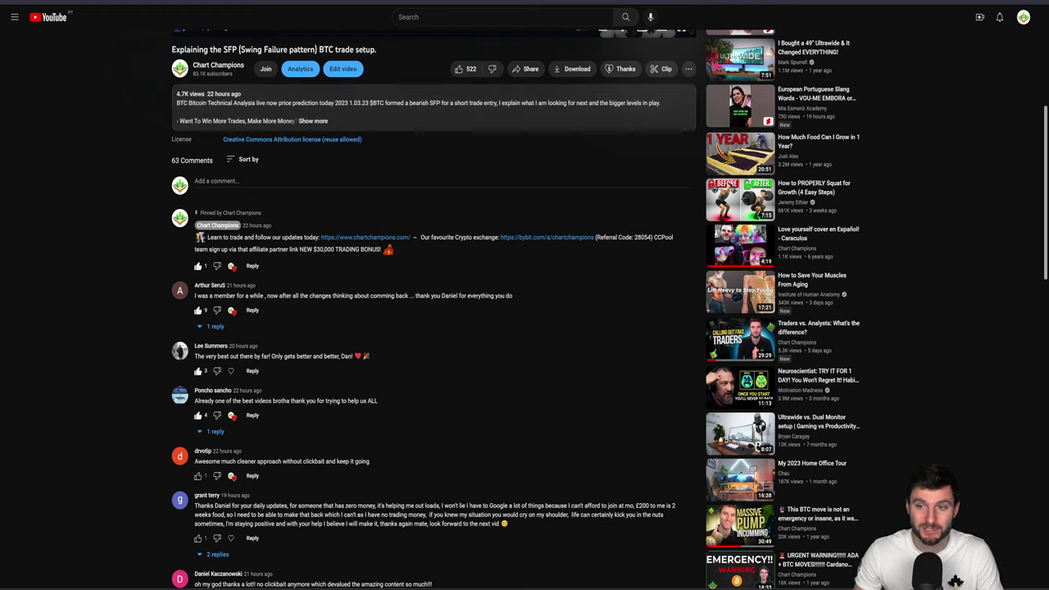
scroll(105, 236, down, 2)
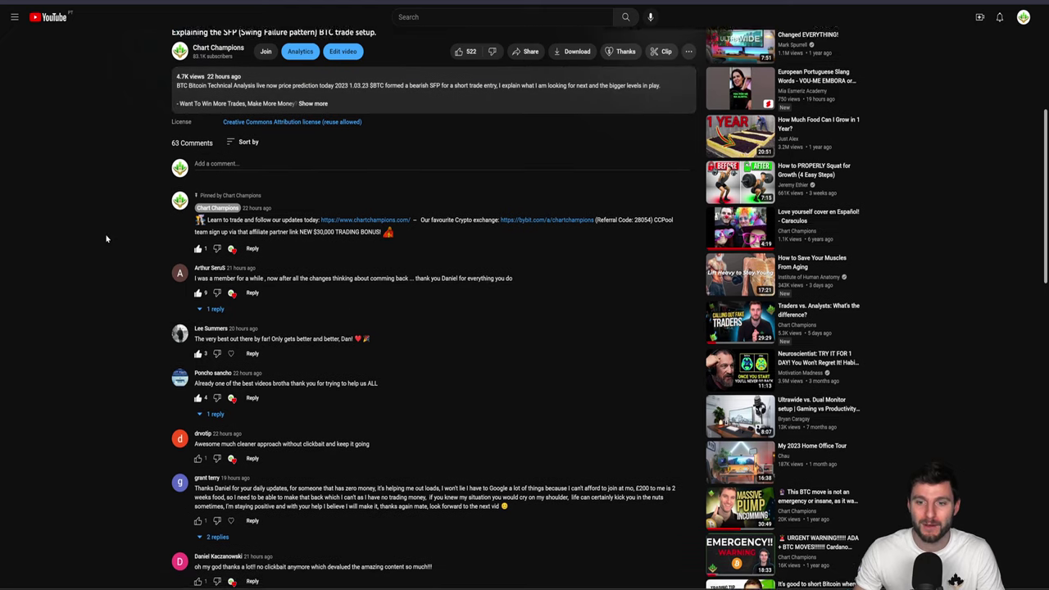
scroll(112, 270, down, 2)
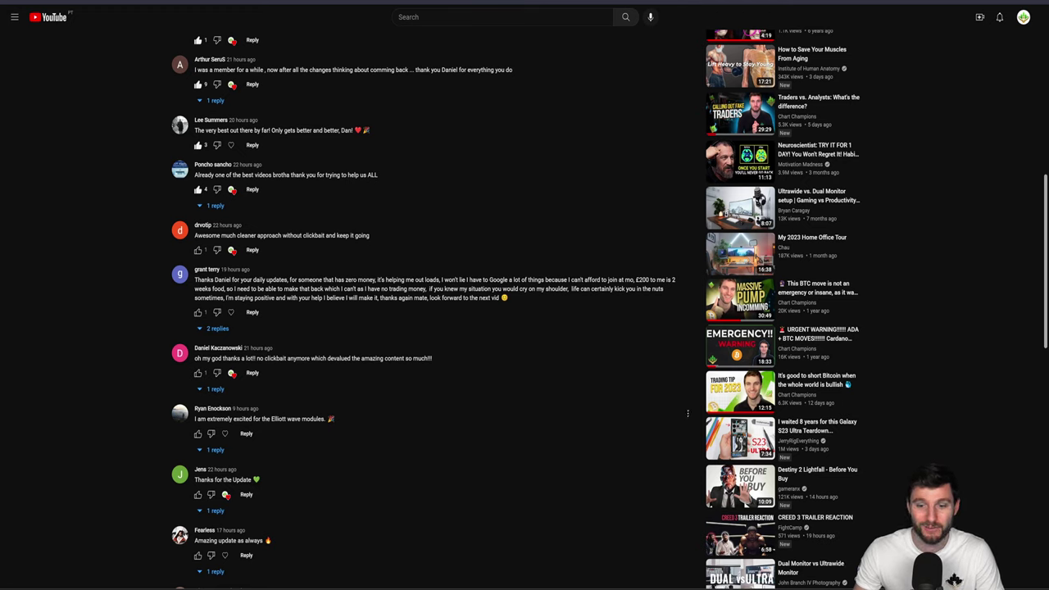
drag(271, 419, 323, 419)
click(276, 426)
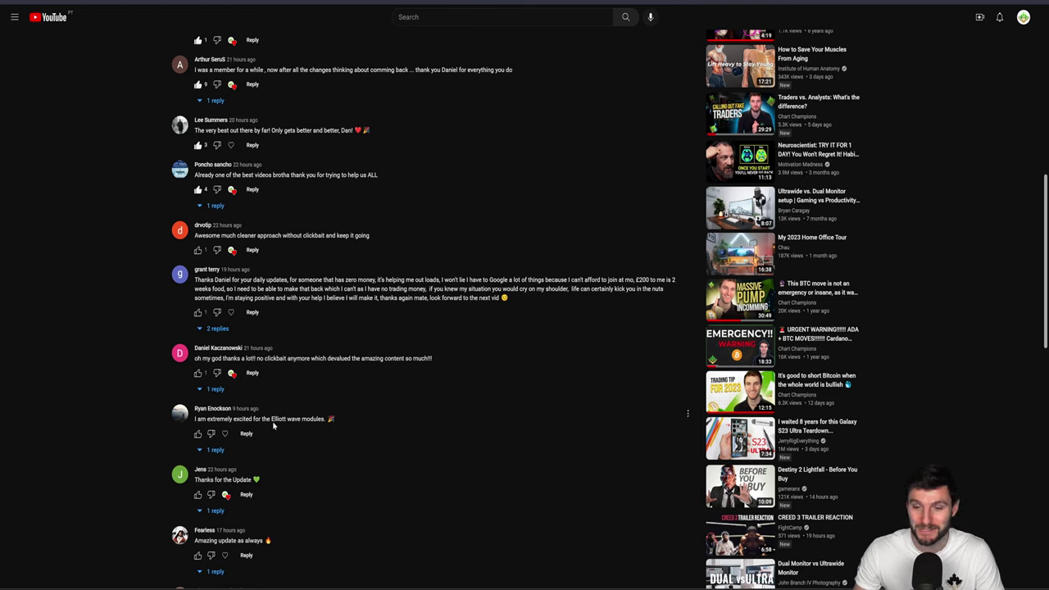
scroll(104, 391, up, 1)
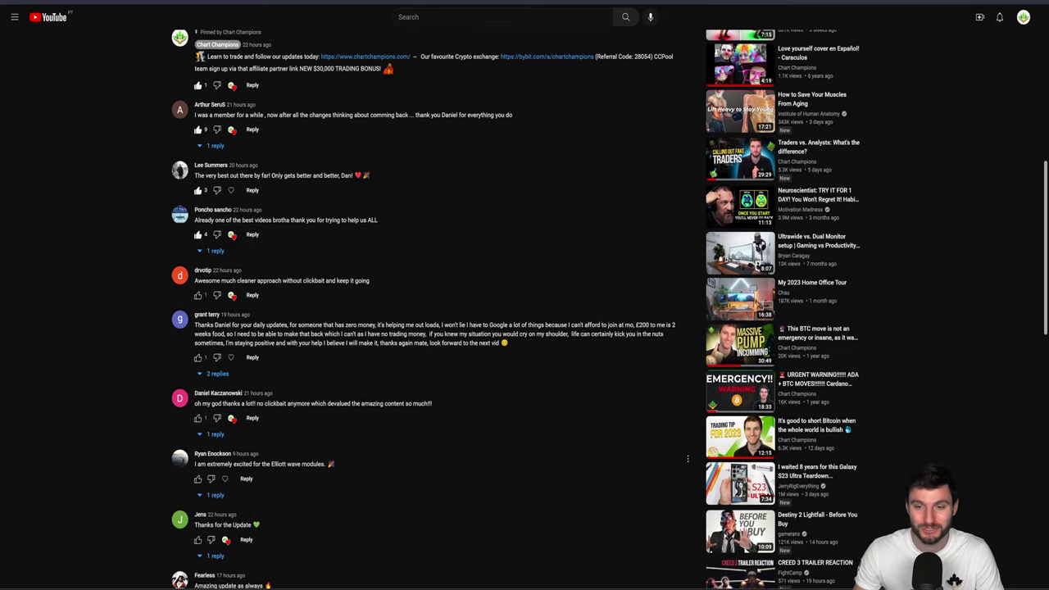
scroll(396, 341, up, 1)
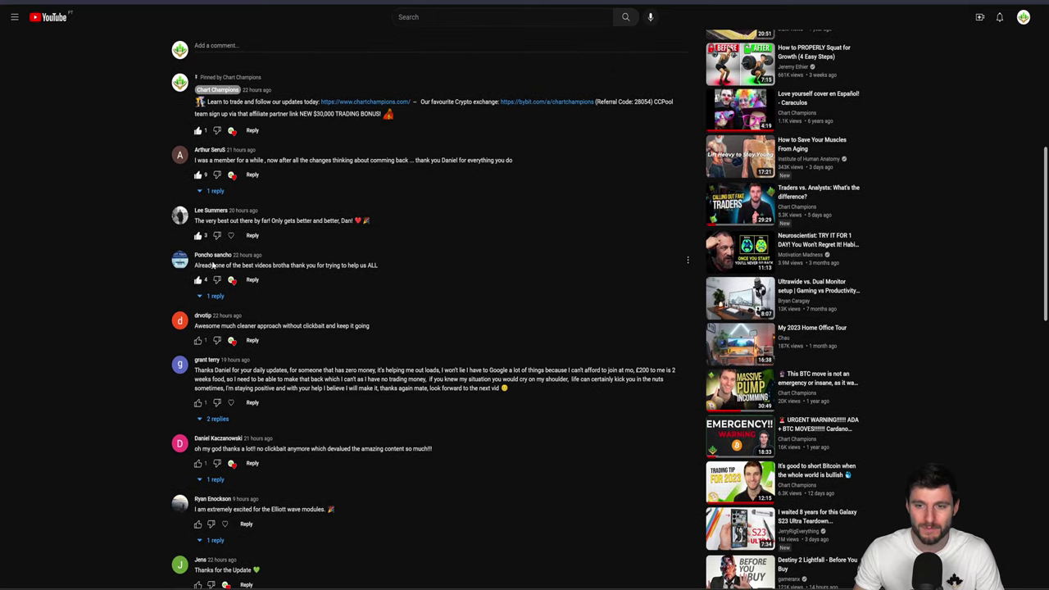